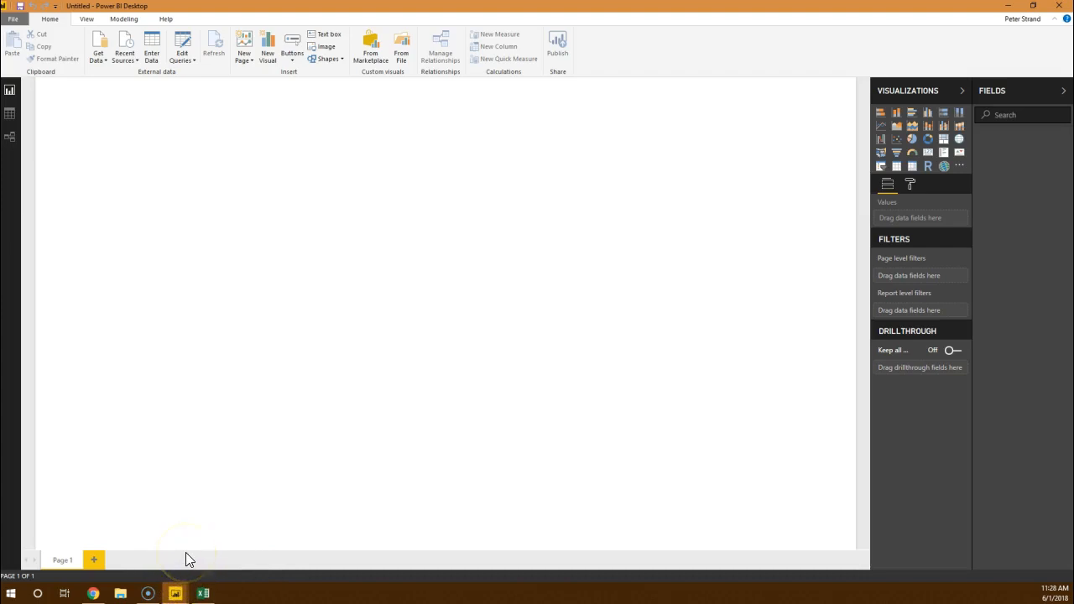
# Step: Switch to Excel and examine the USvideos - Clean columns from Trending Date through Tags
pyautogui.click(204, 593)
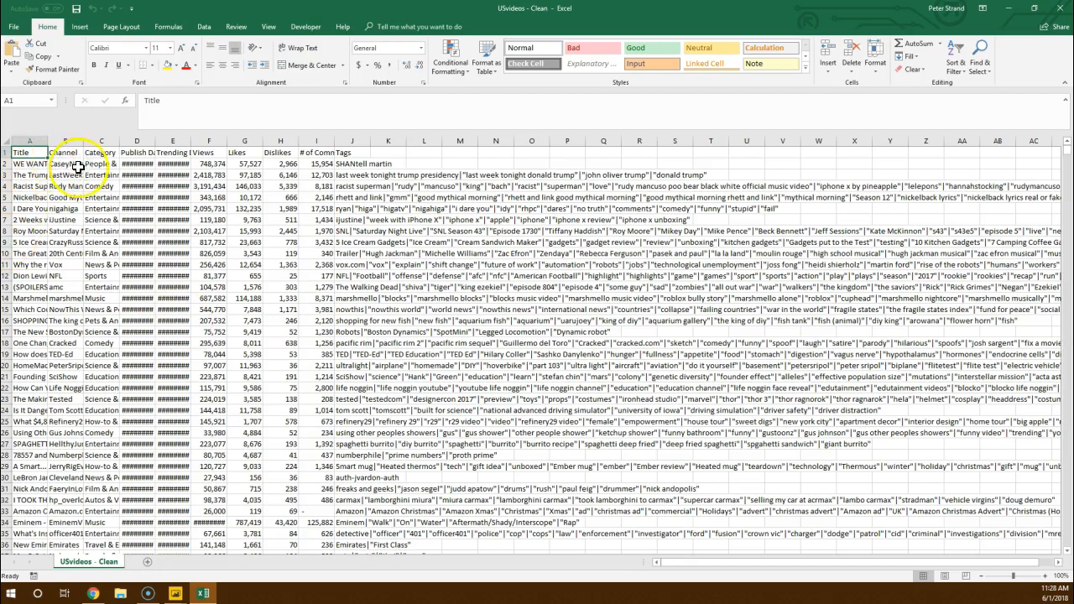
pyautogui.click(173, 141)
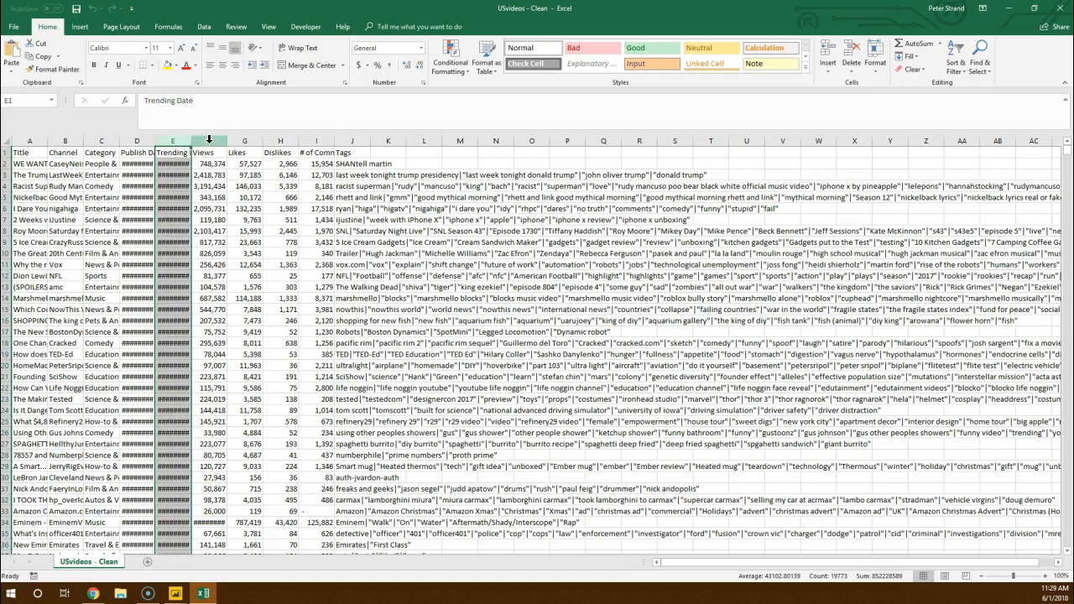
pyautogui.click(209, 141)
pyautogui.click(245, 142)
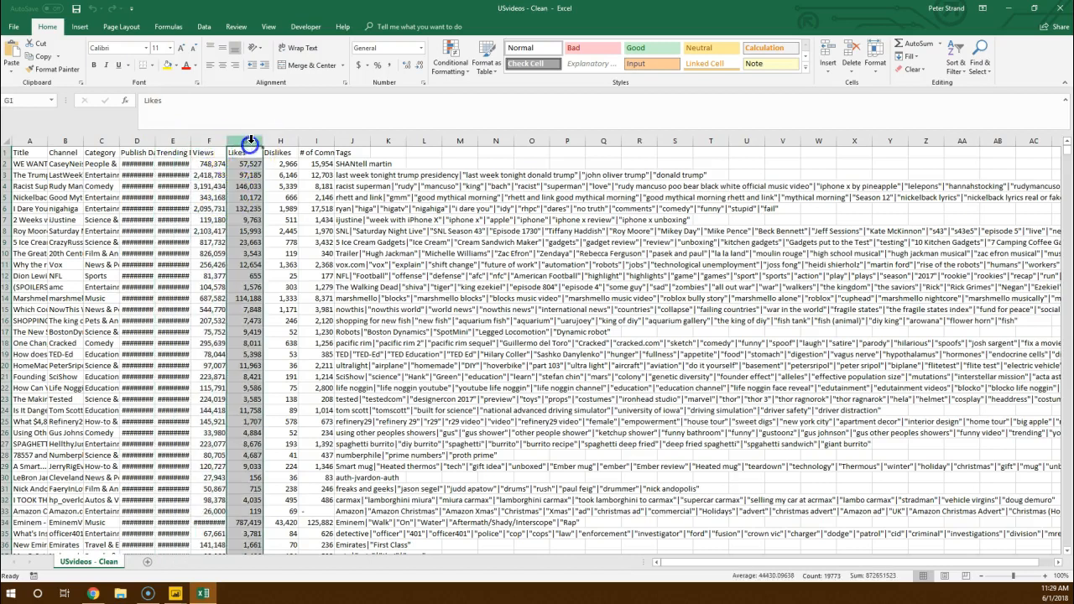
pyautogui.click(282, 142)
pyautogui.click(320, 143)
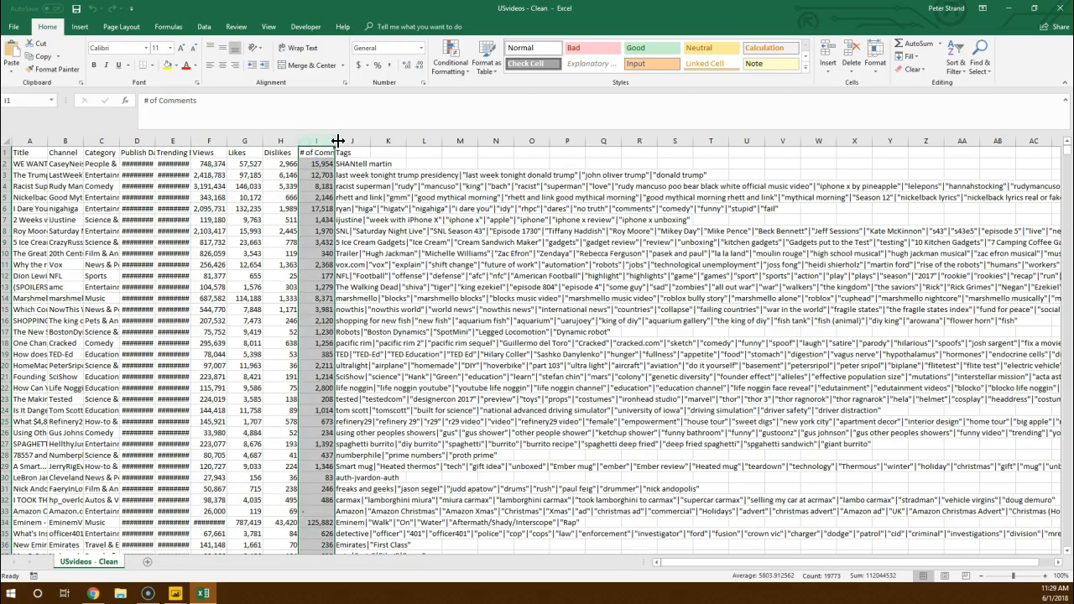
pyautogui.click(343, 141)
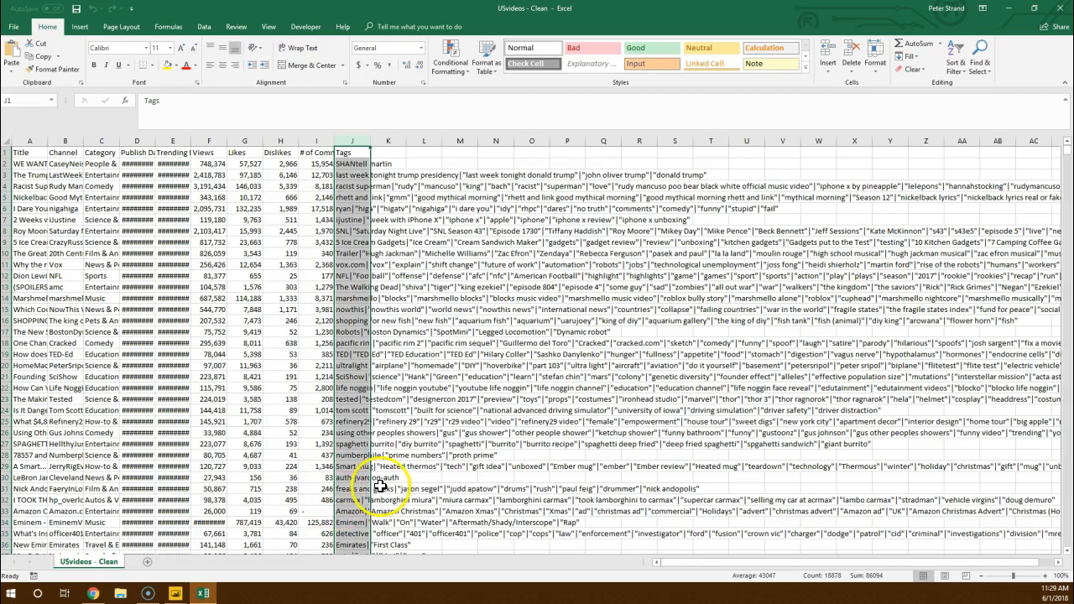
# Step: Switch to the untitled Power BI Desktop report and connect to the USvideos - Clean file as a Text/CSV data source
pyautogui.click(177, 594)
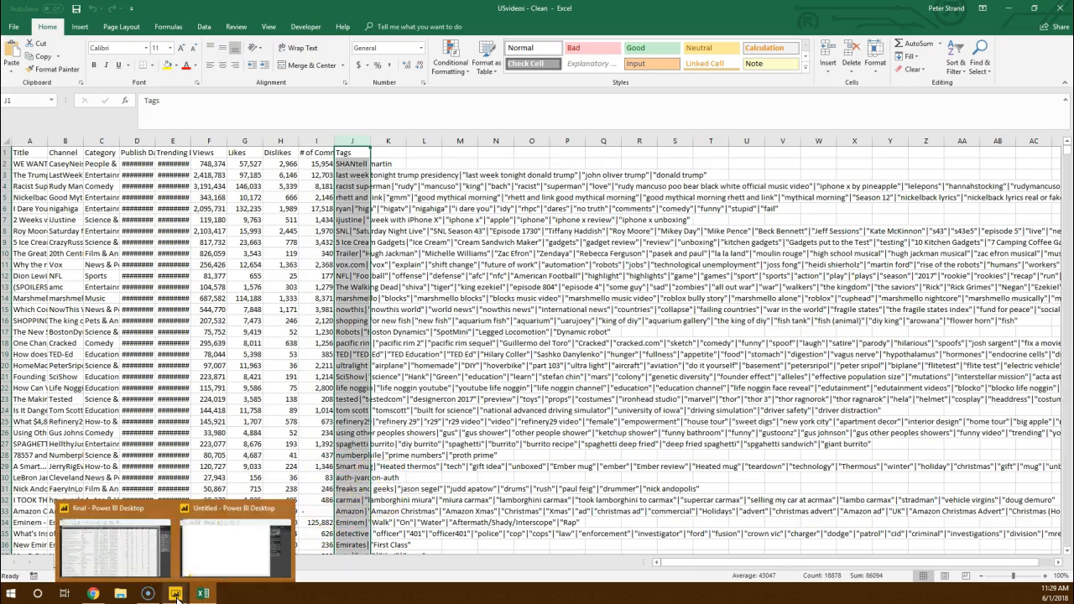
pyautogui.click(239, 556)
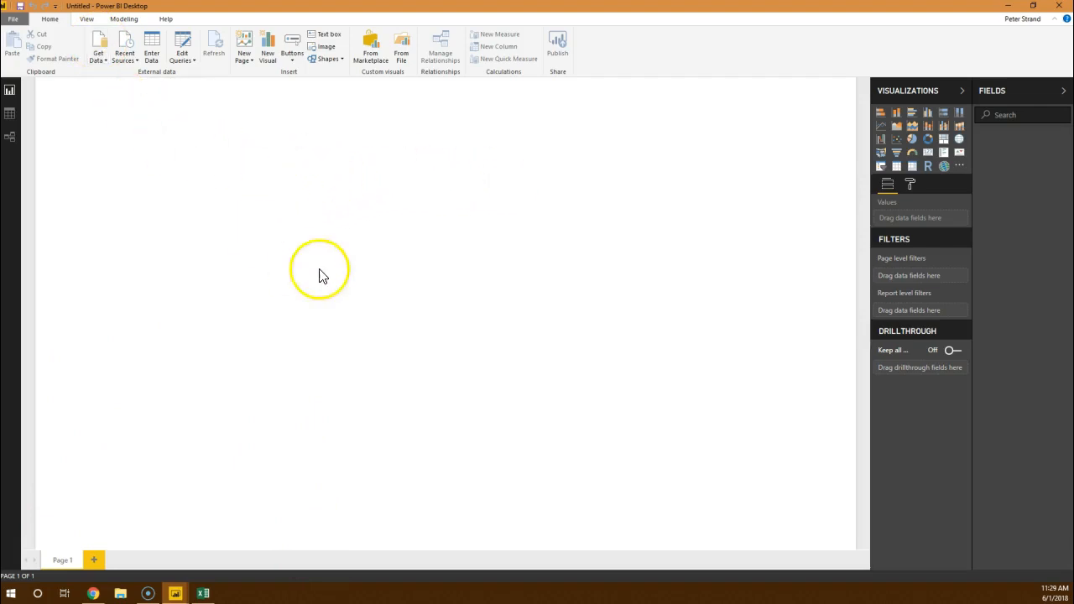
pyautogui.click(105, 38)
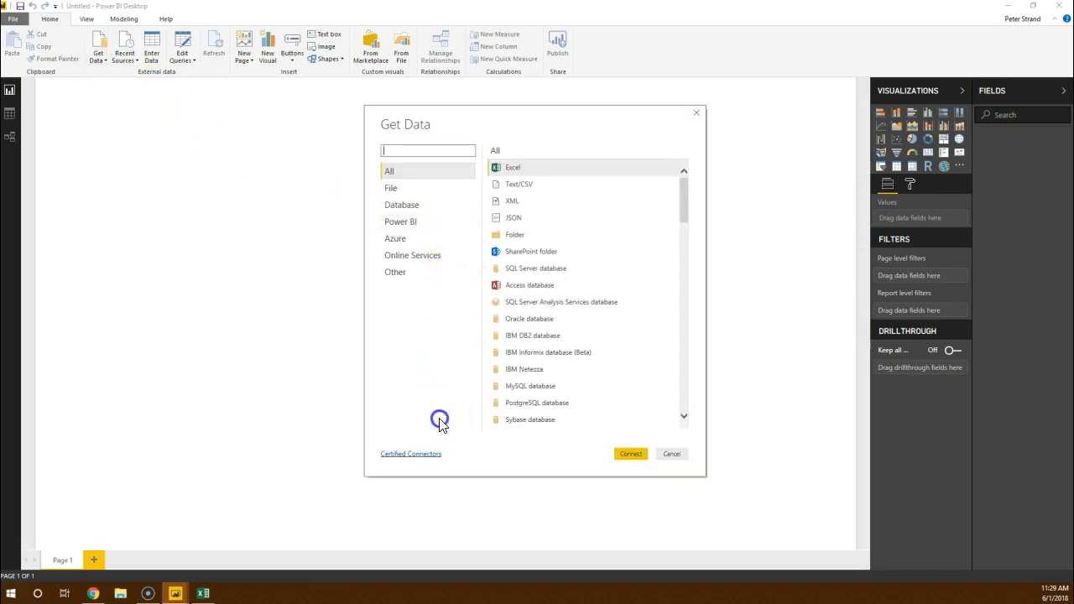
pyautogui.click(537, 188)
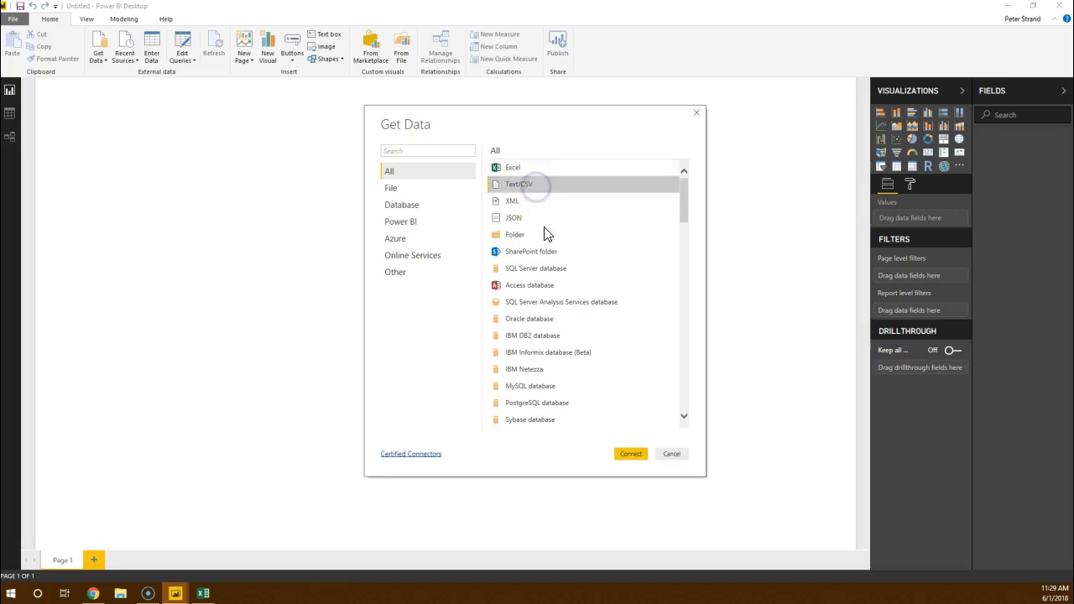
pyautogui.click(627, 454)
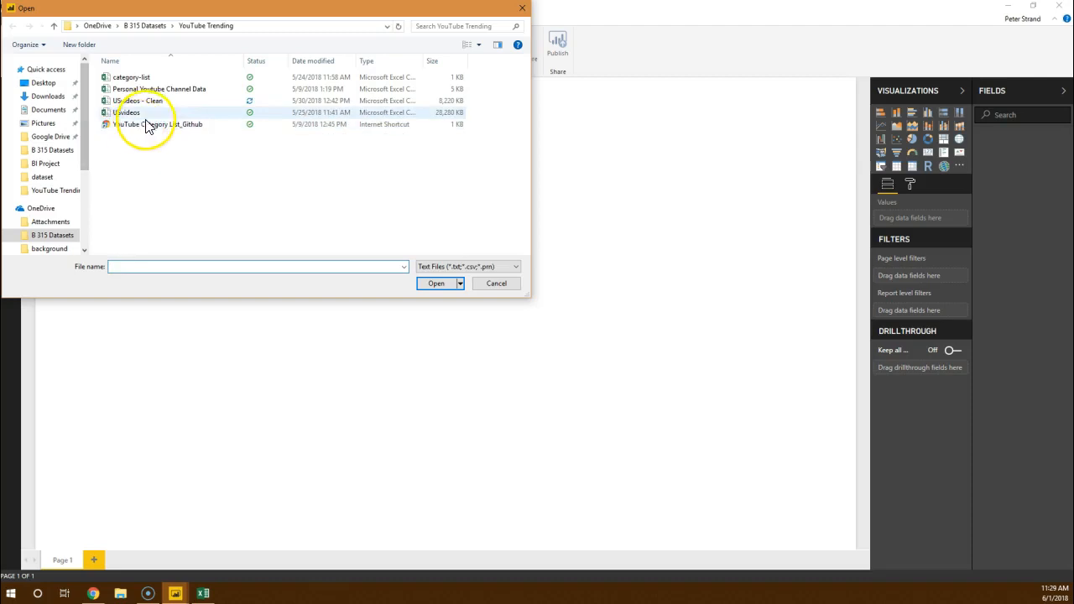
pyautogui.click(141, 101)
pyautogui.click(434, 283)
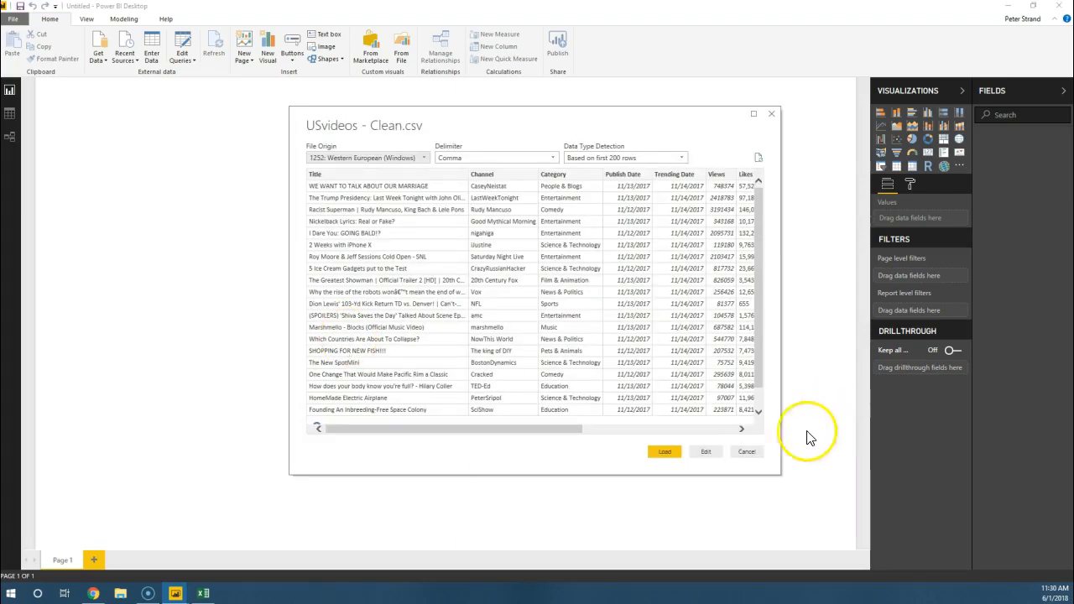
# Step: Open the previewed USvideos - Clean data for editing in Power Query Editor and maximize the editor window
pyautogui.moveTo(566, 430); pyautogui.dragTo(511, 424)
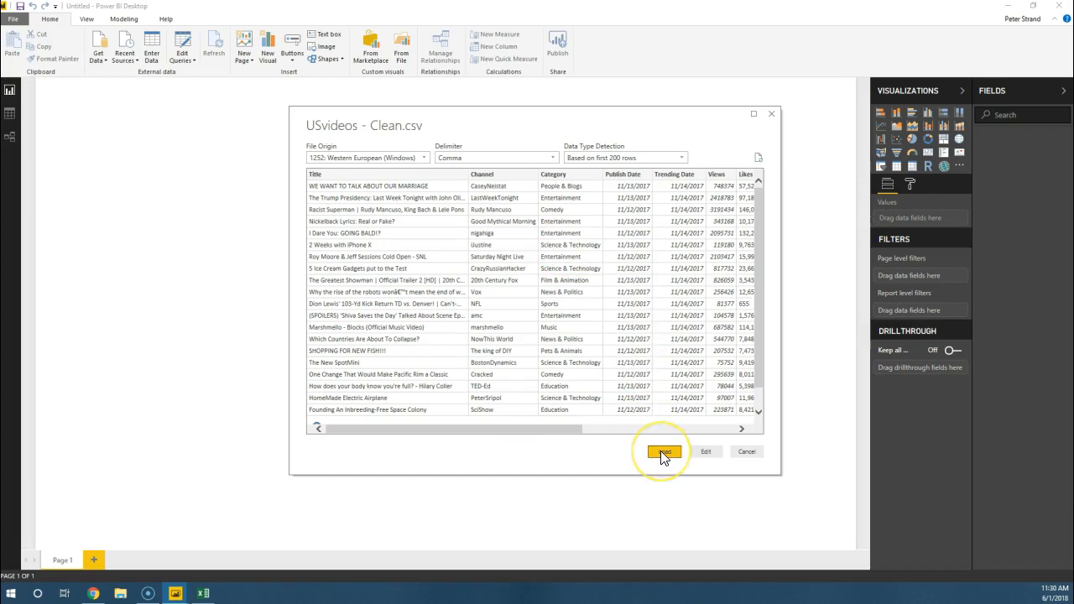
pyautogui.click(706, 453)
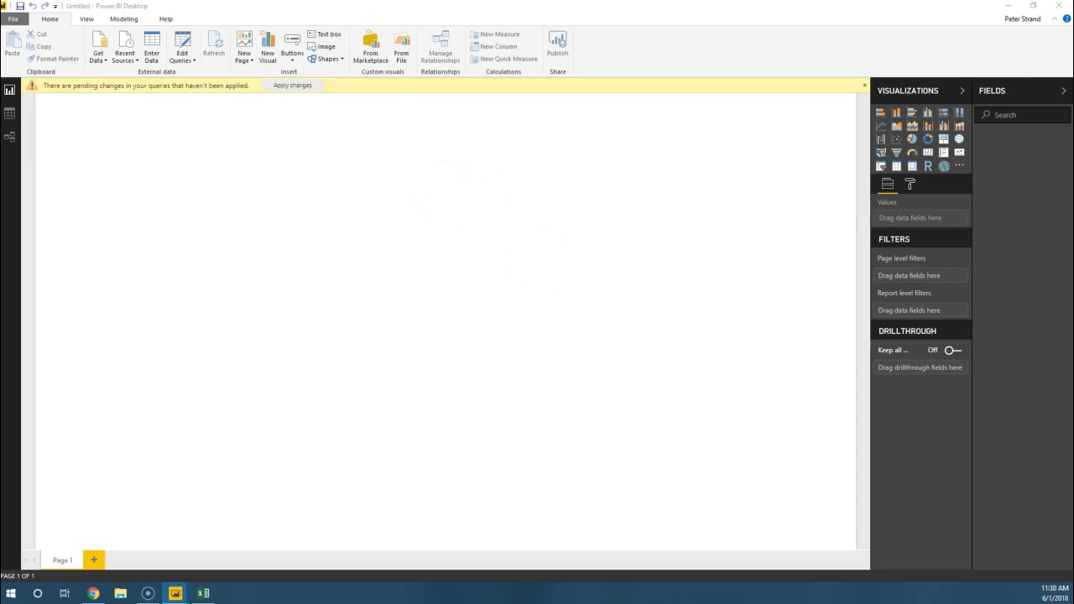
pyautogui.moveTo(600, 176); pyautogui.dragTo(1073, 1)
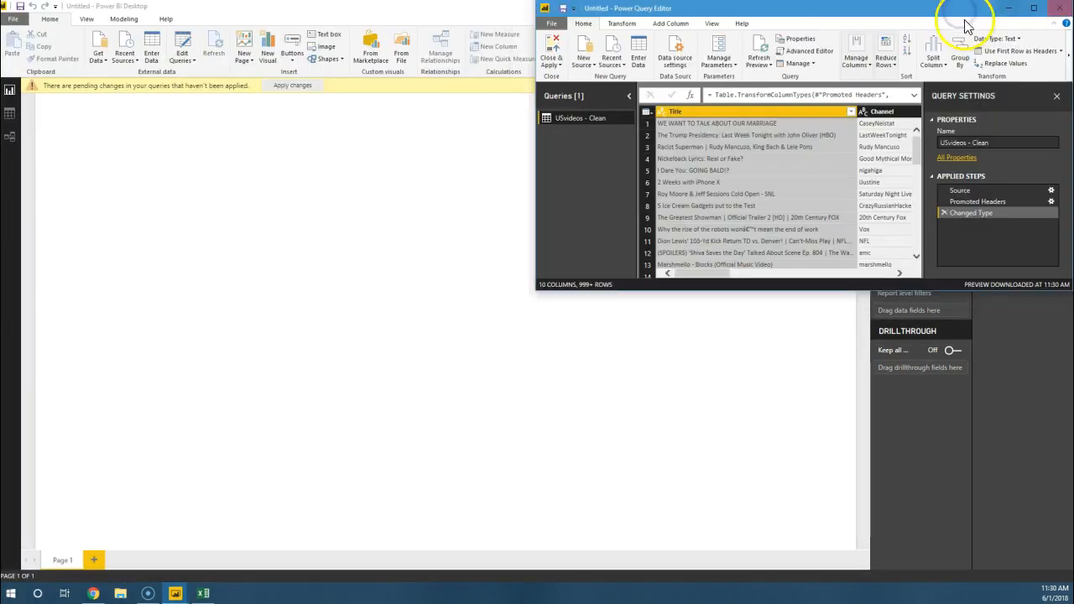
pyautogui.doubleClick(842, 13)
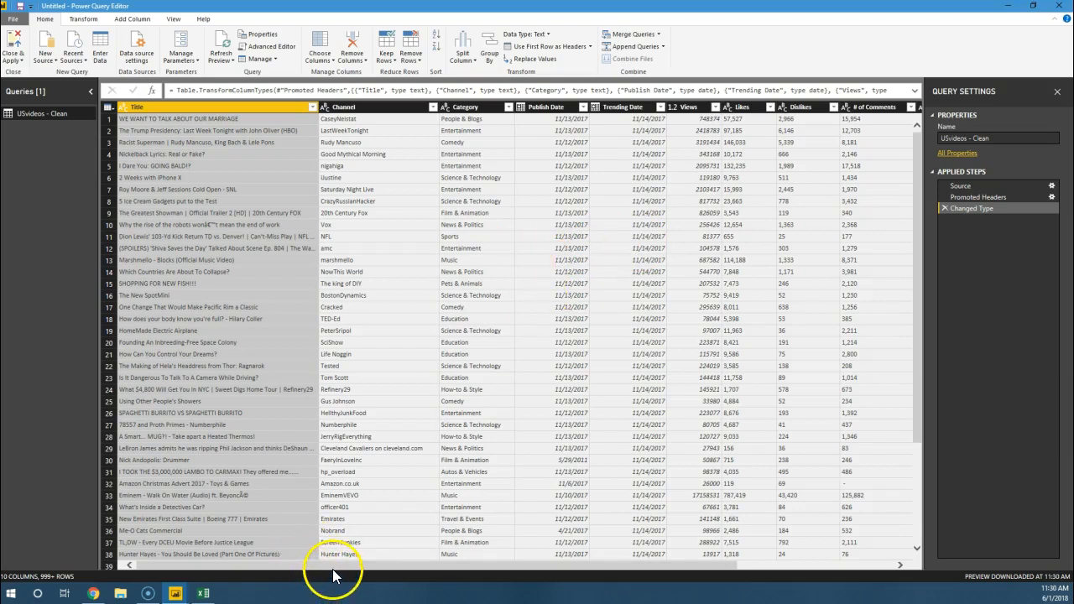
pyautogui.moveTo(333, 569); pyautogui.dragTo(298, 564)
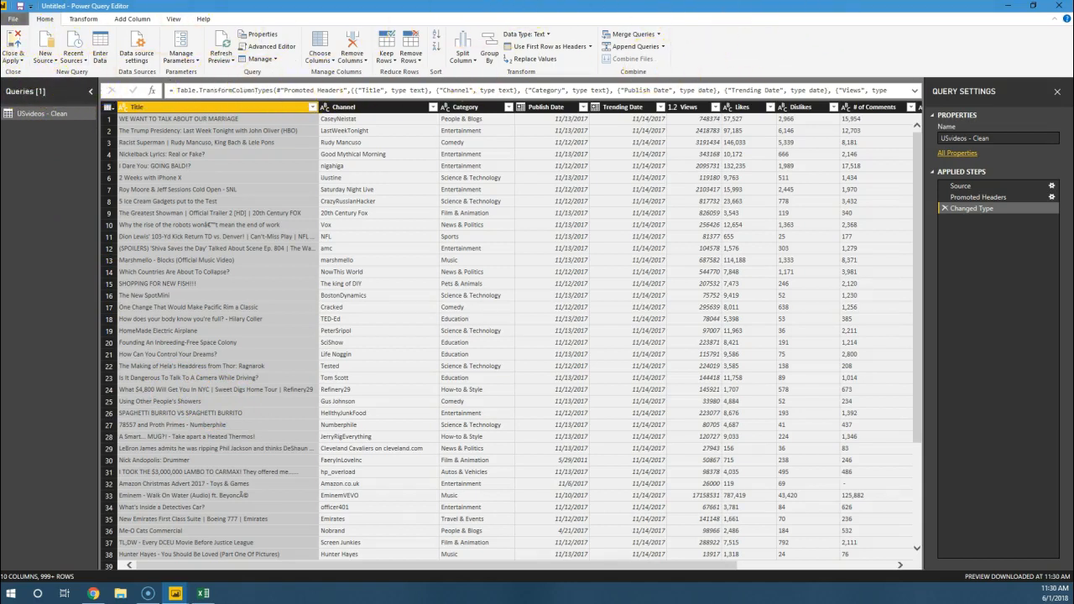
pyautogui.click(132, 19)
pyautogui.click(174, 18)
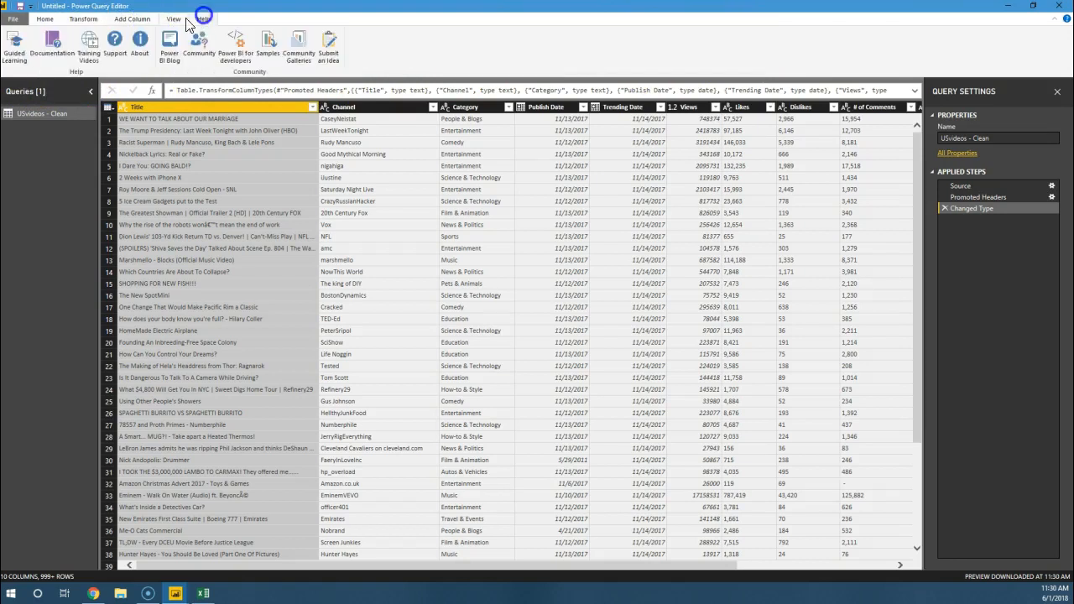
pyautogui.click(45, 19)
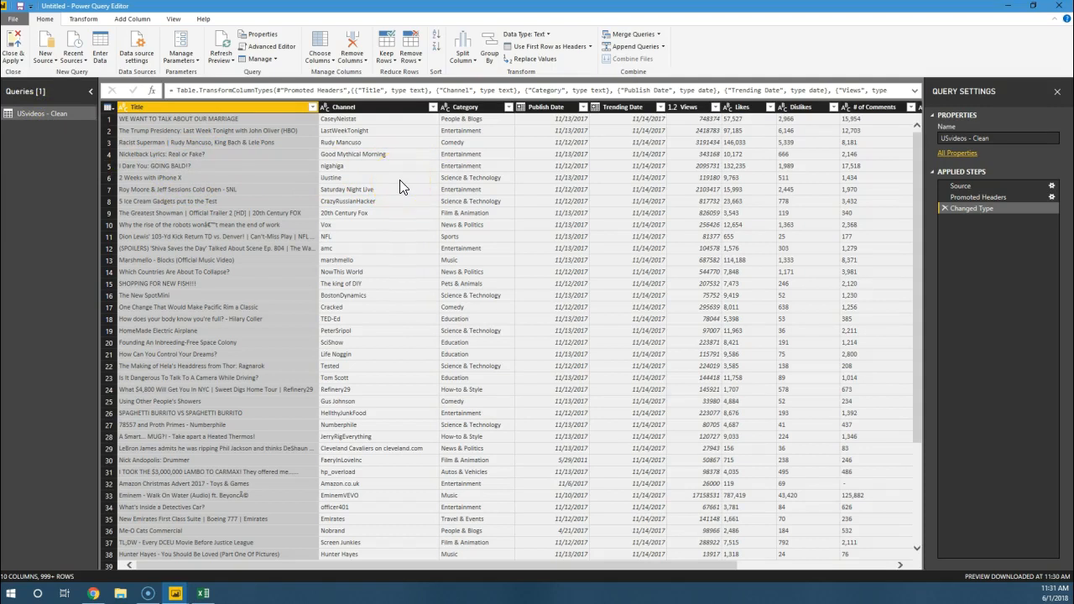
# Step: Examine the Title column's filter and sort options and the data types available for it
pyautogui.click(346, 112)
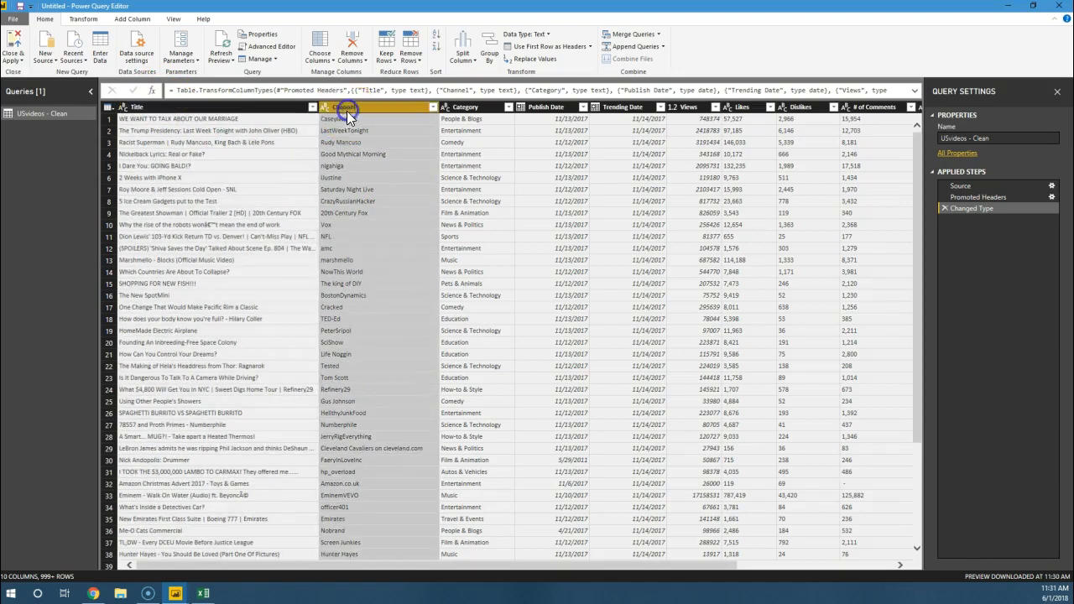
pyautogui.click(281, 110)
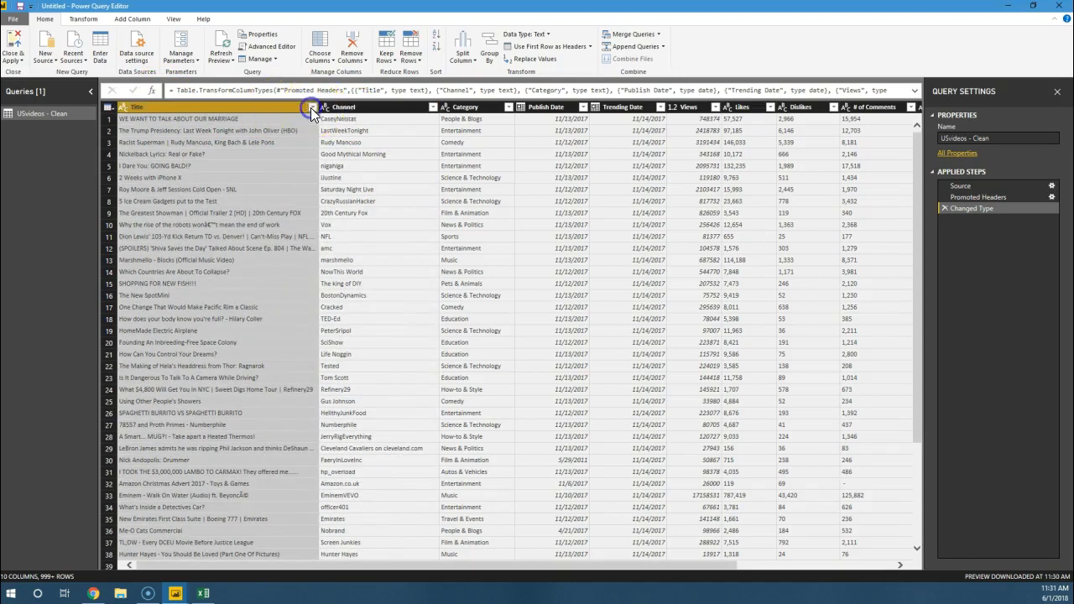
pyautogui.click(312, 107)
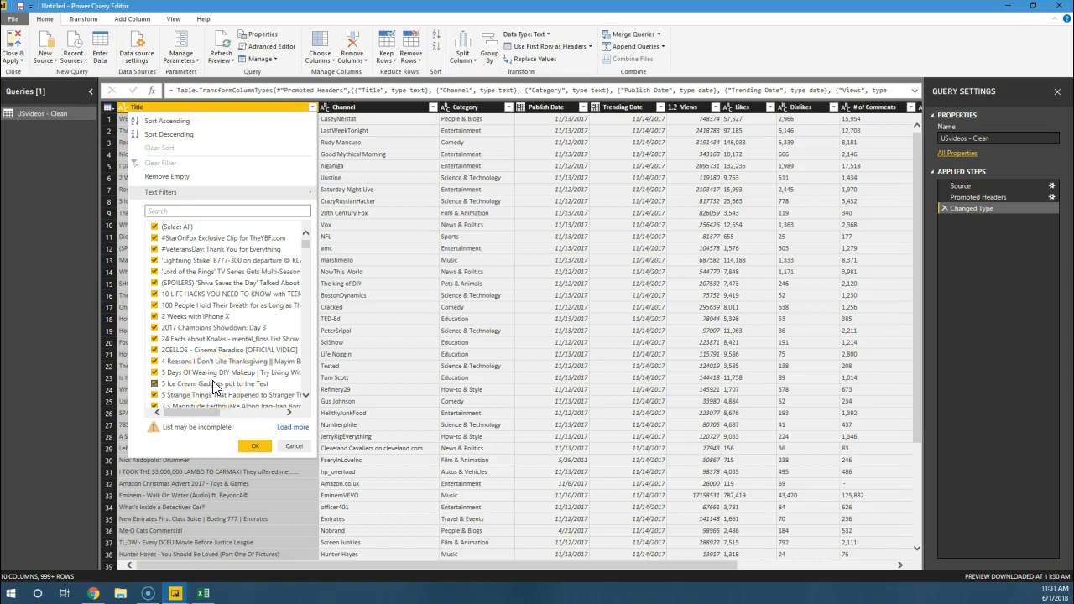
pyautogui.click(288, 446)
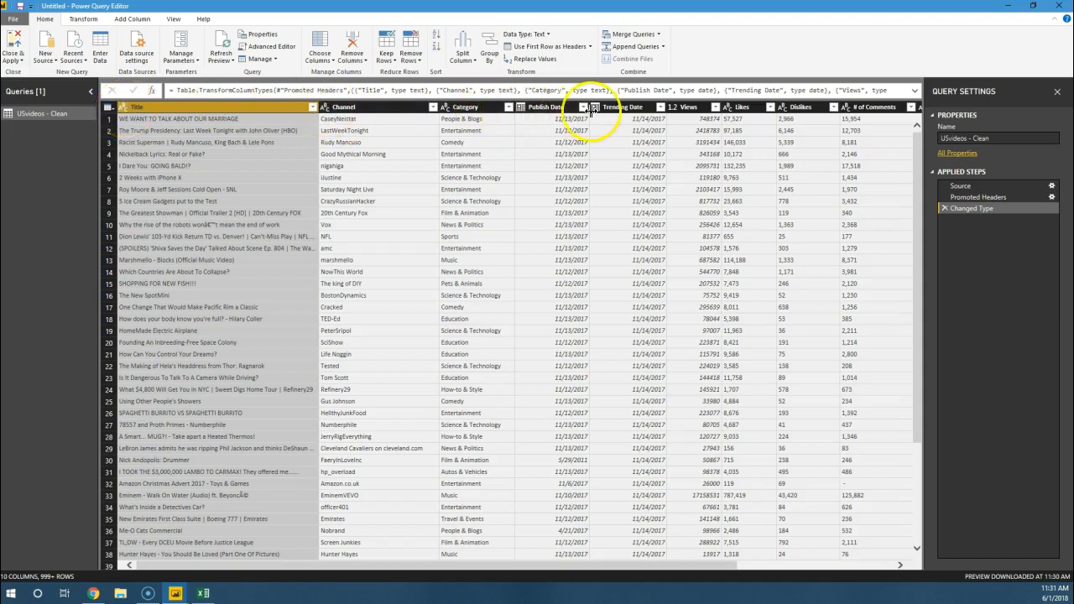
pyautogui.click(126, 110)
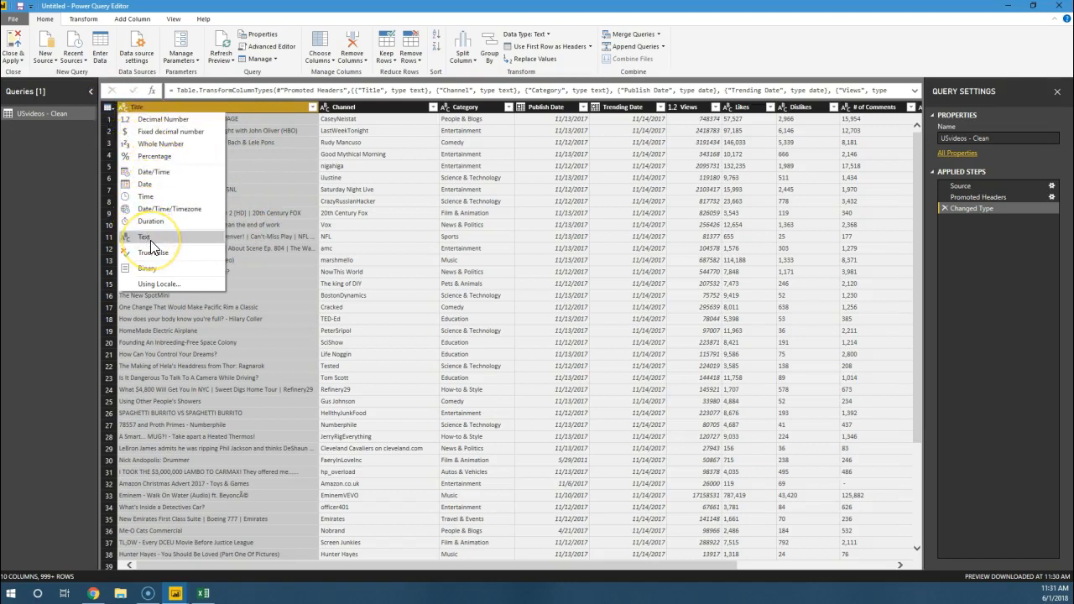
pyautogui.click(300, 167)
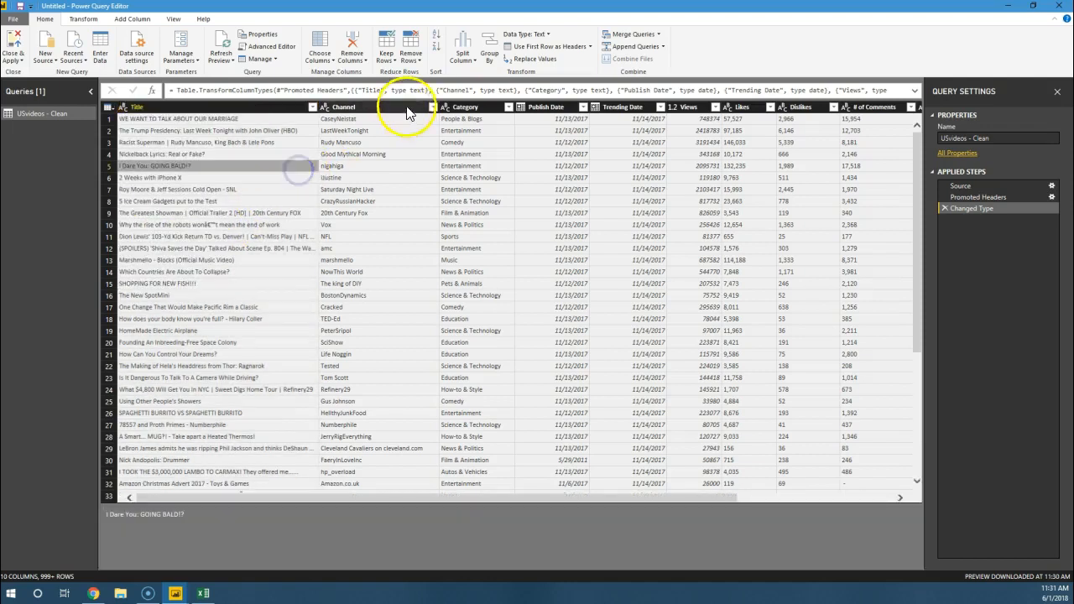
# Step: Examine the data types available for the Publish Date column and the data type and locale choices for changing type with locale
pyautogui.click(521, 107)
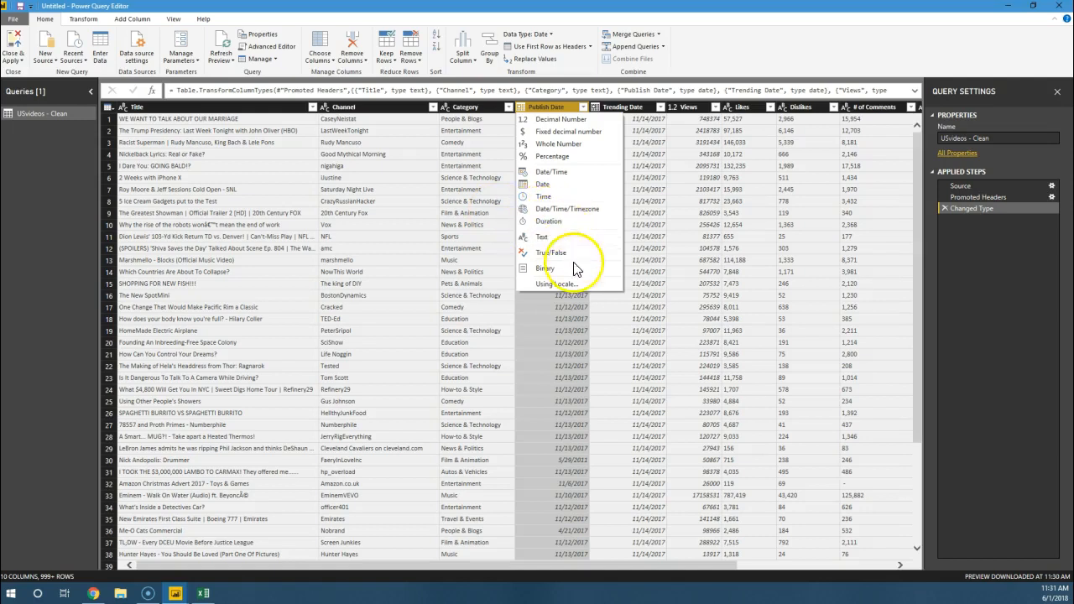
pyautogui.click(575, 285)
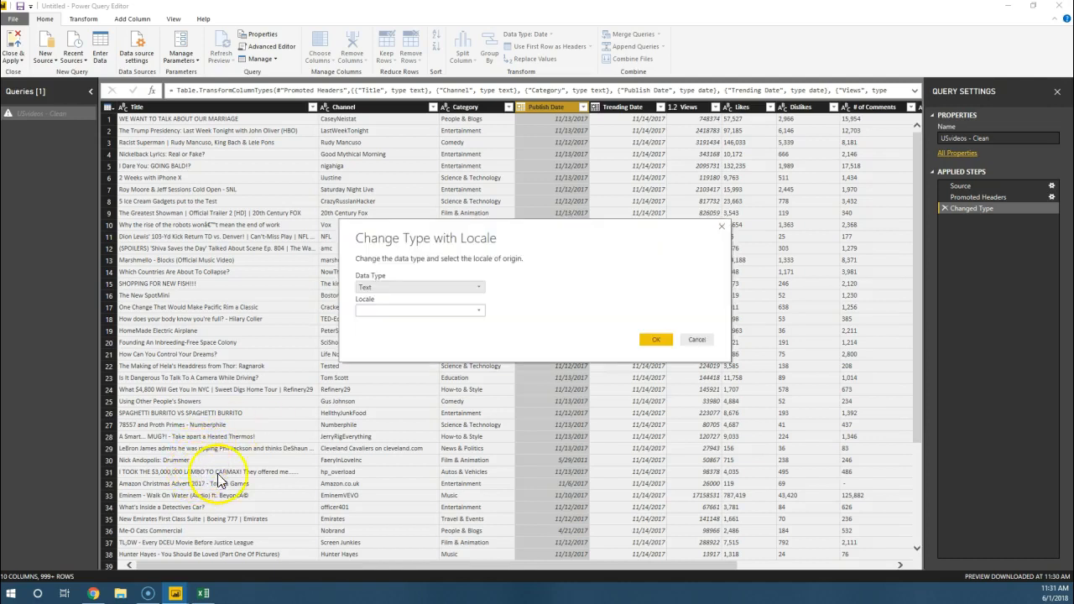
pyautogui.click(413, 288)
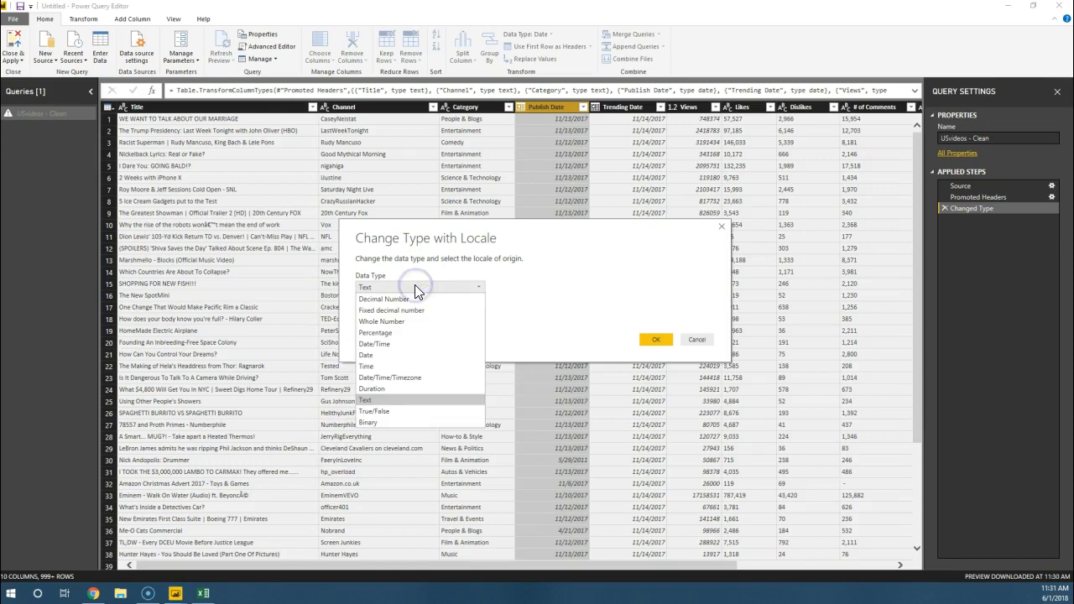
pyautogui.click(416, 290)
pyautogui.click(467, 309)
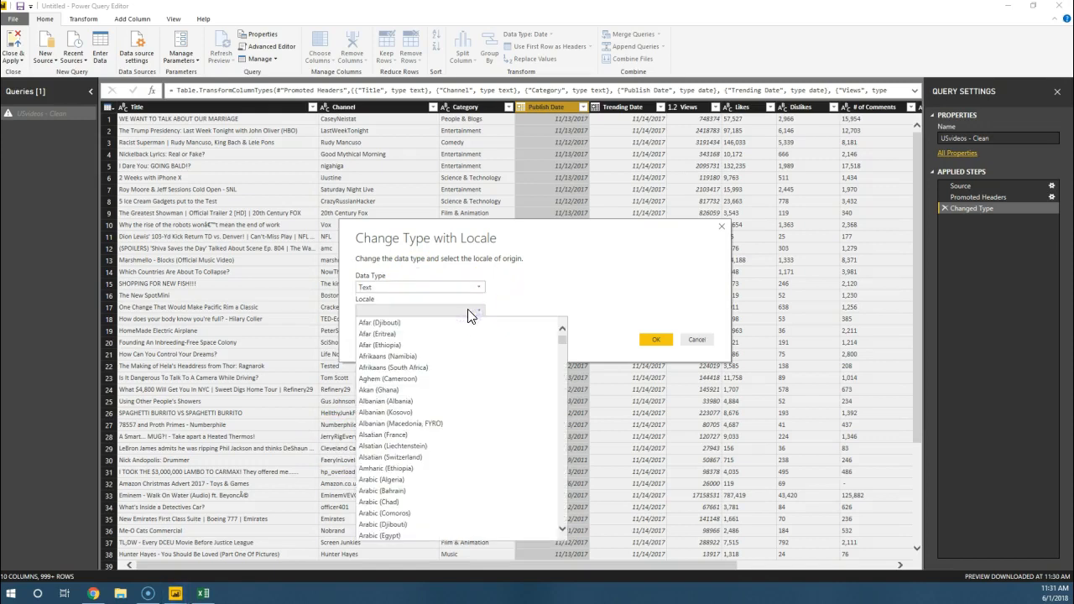
pyautogui.click(494, 290)
pyautogui.click(482, 288)
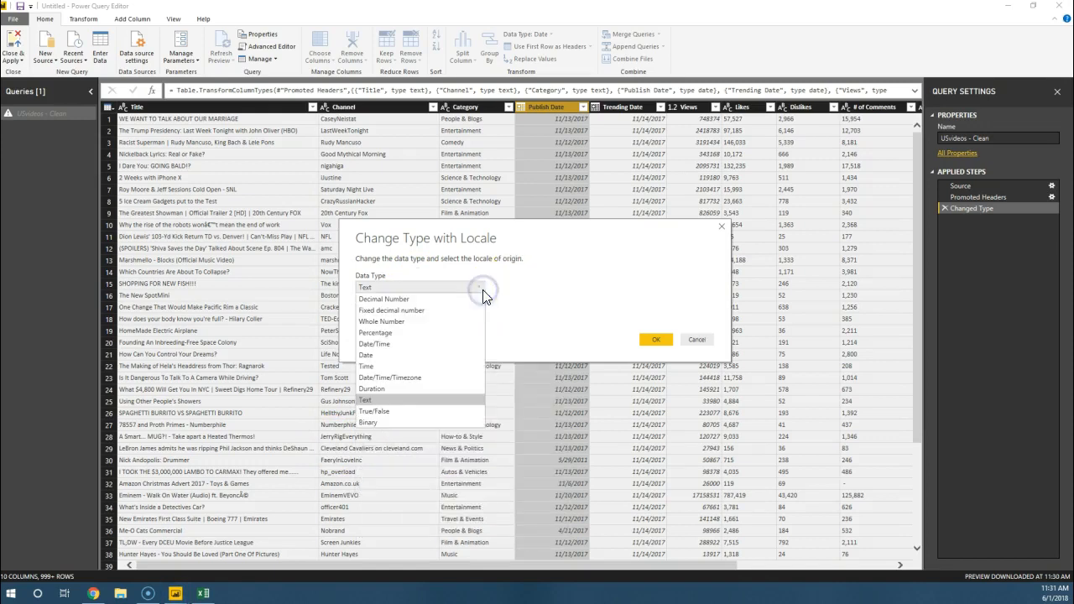
pyautogui.click(408, 399)
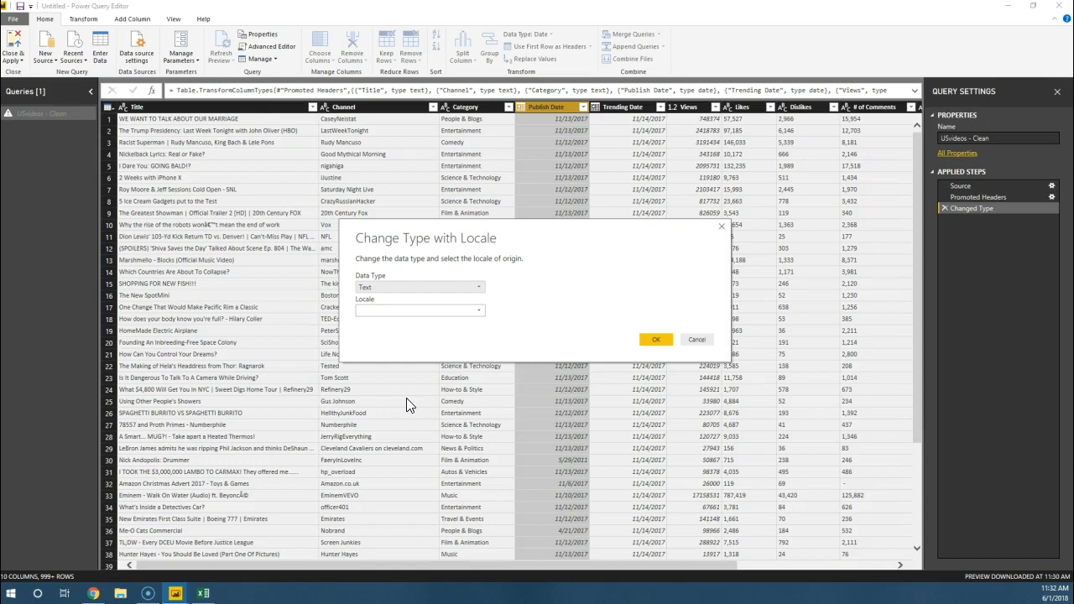
pyautogui.click(419, 291)
pyautogui.click(419, 294)
pyautogui.click(417, 310)
pyautogui.scroll(-20, 419, 386)
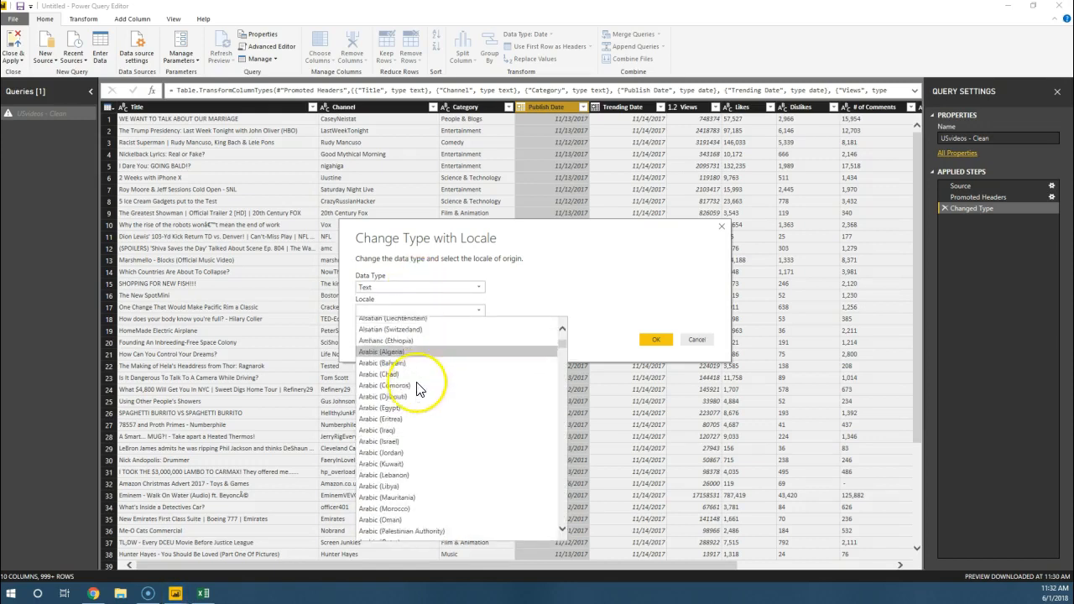
pyautogui.scroll(-20, 420, 390)
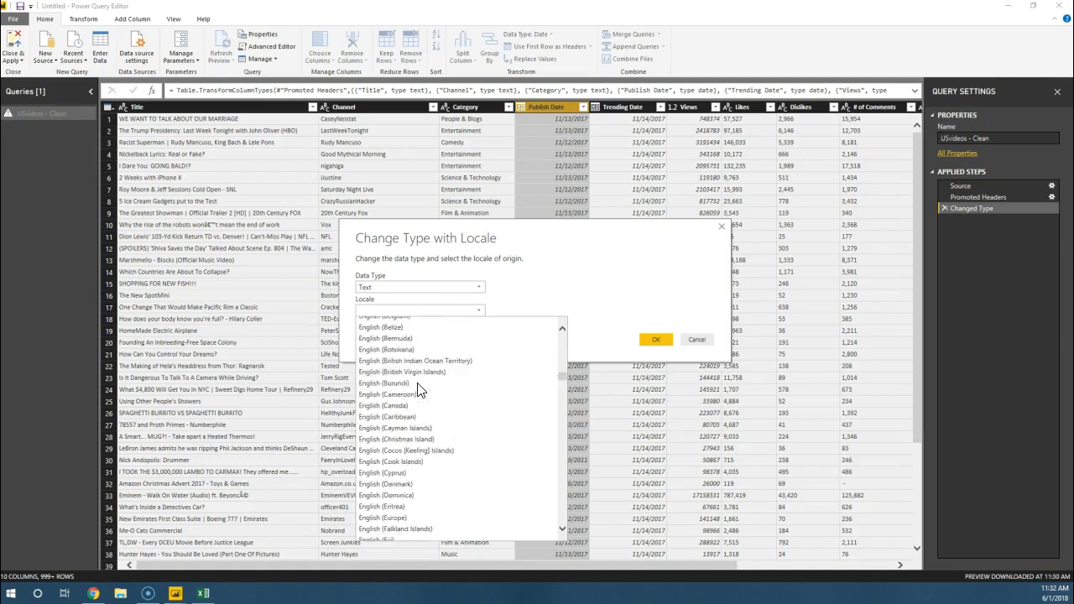
pyautogui.scroll(-15, 454, 372)
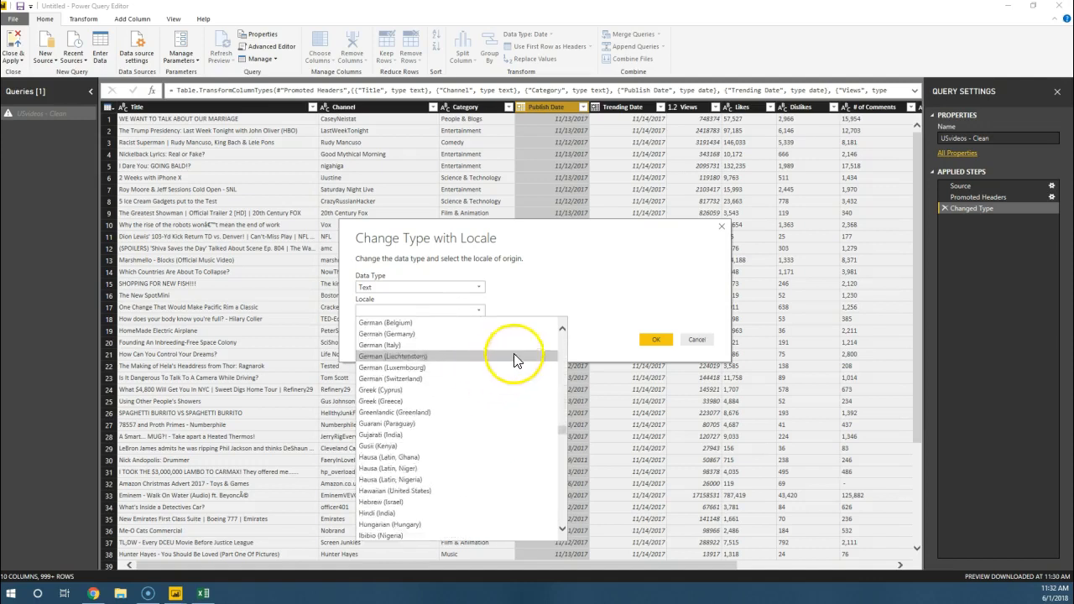
pyautogui.click(623, 282)
pyautogui.click(691, 340)
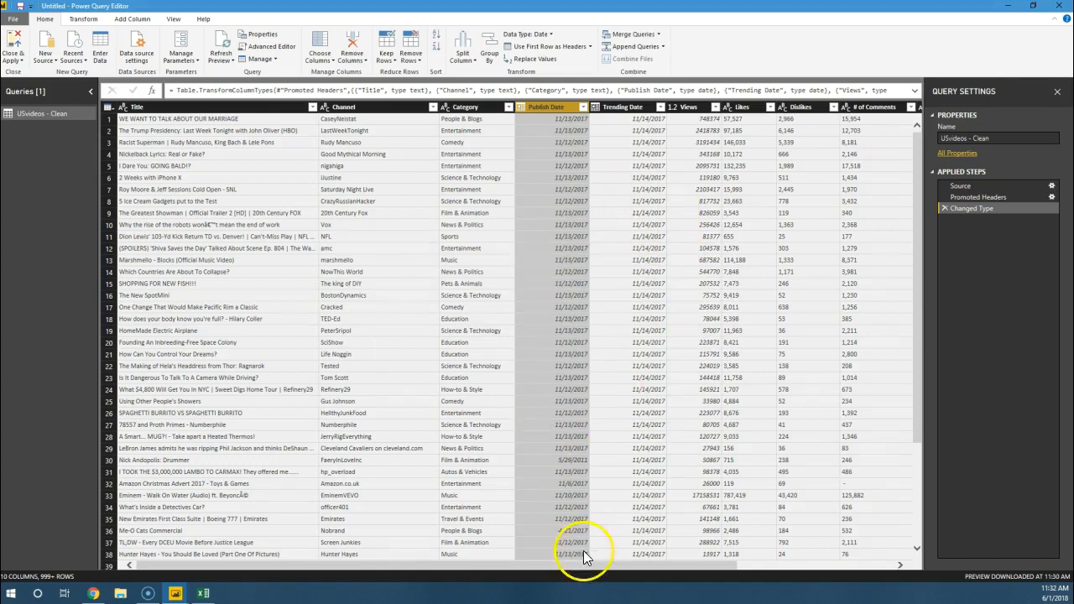
pyautogui.moveTo(583, 565)
pyautogui.mouseDown()
pyautogui.moveTo(766, 547)
pyautogui.moveTo(576, 583)
pyautogui.mouseUp()
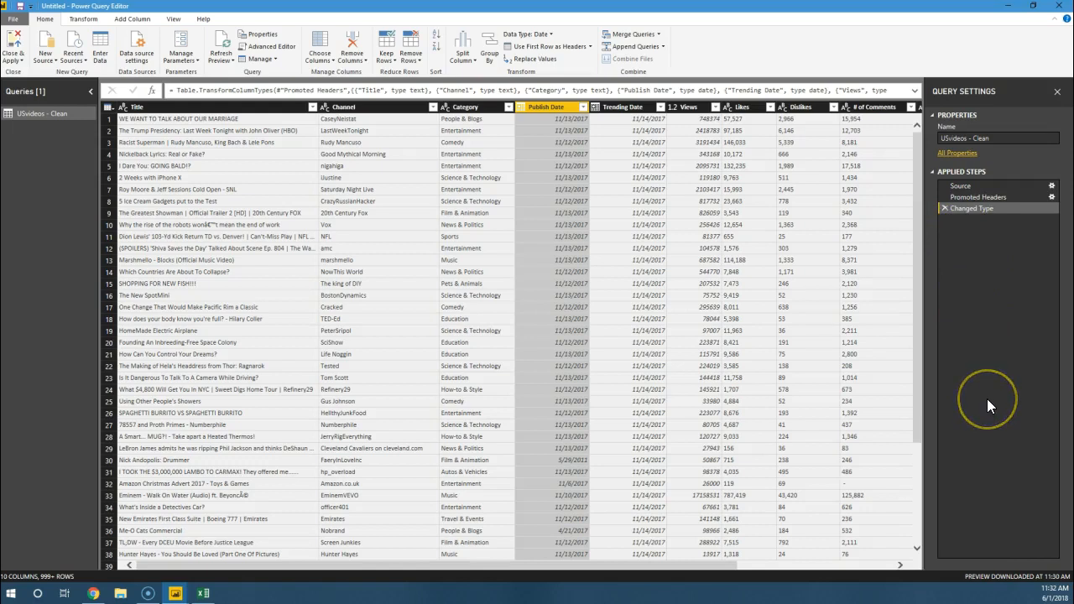
# Step: Change the Title column's data type to Decimal Number, replacing the current conversion
pyautogui.click(122, 106)
pyautogui.click(129, 120)
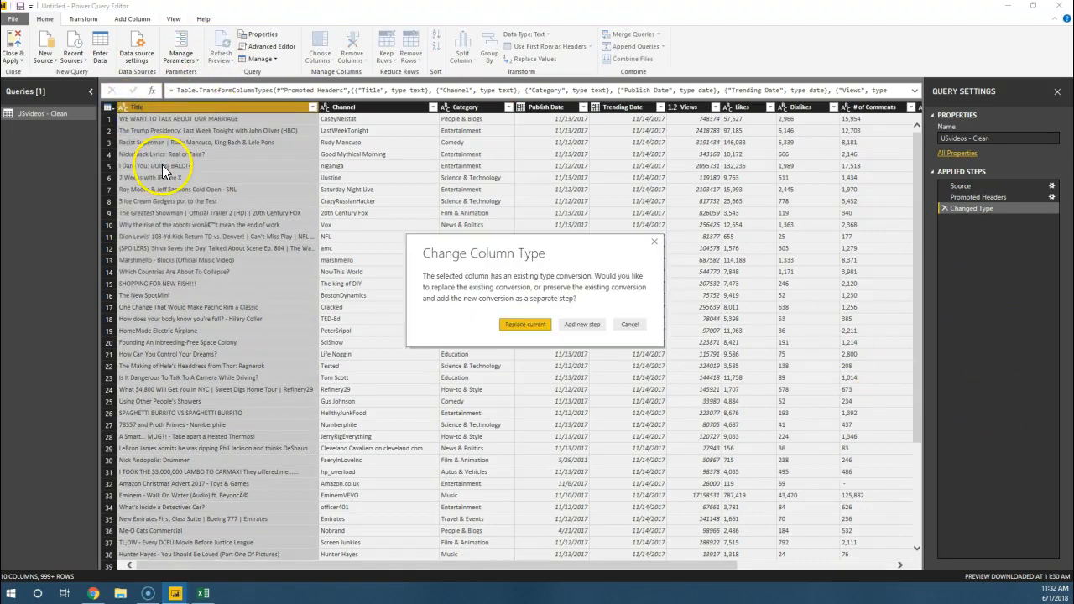
pyautogui.click(522, 324)
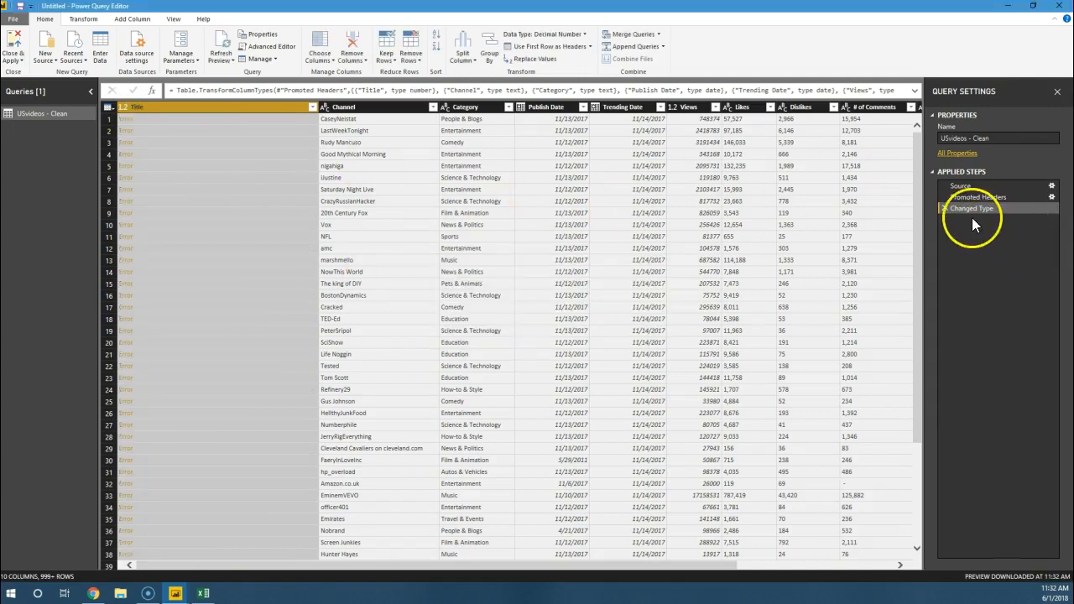
# Step: Delete the Changed Type step from the query's applied steps
pyautogui.click(945, 208)
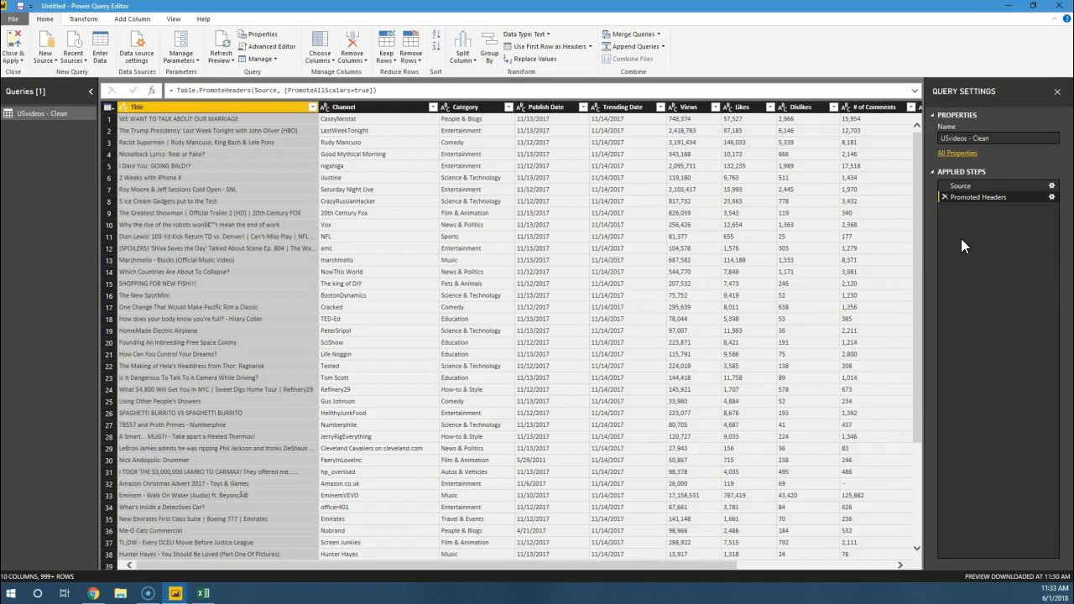
# Step: Filter the Title column to only "#VeteransDay: Thank You for Everything"
pyautogui.click(312, 106)
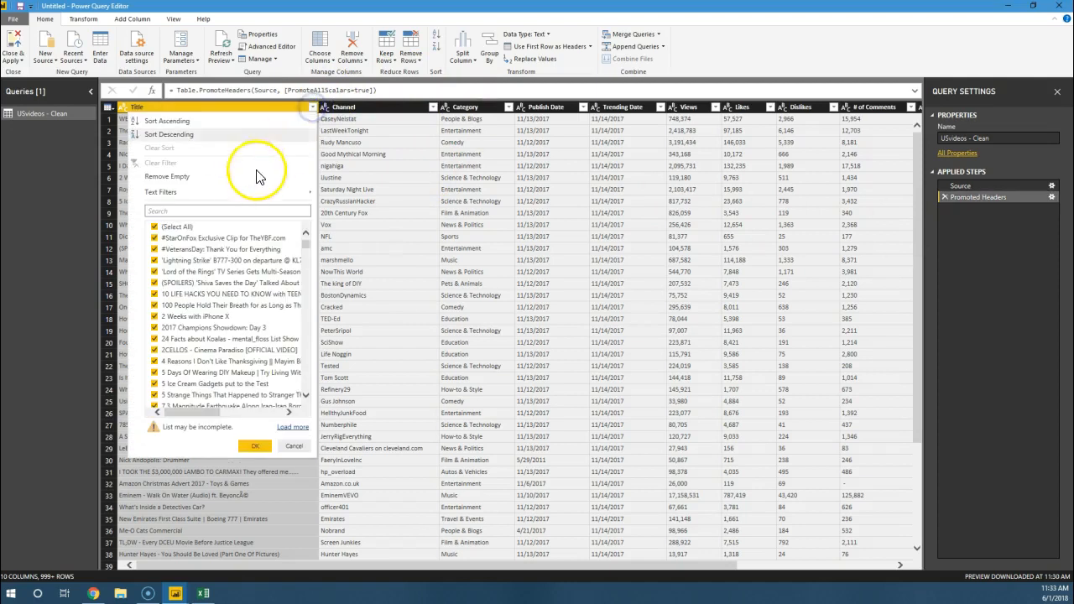
pyautogui.click(152, 227)
pyautogui.click(154, 250)
pyautogui.click(256, 445)
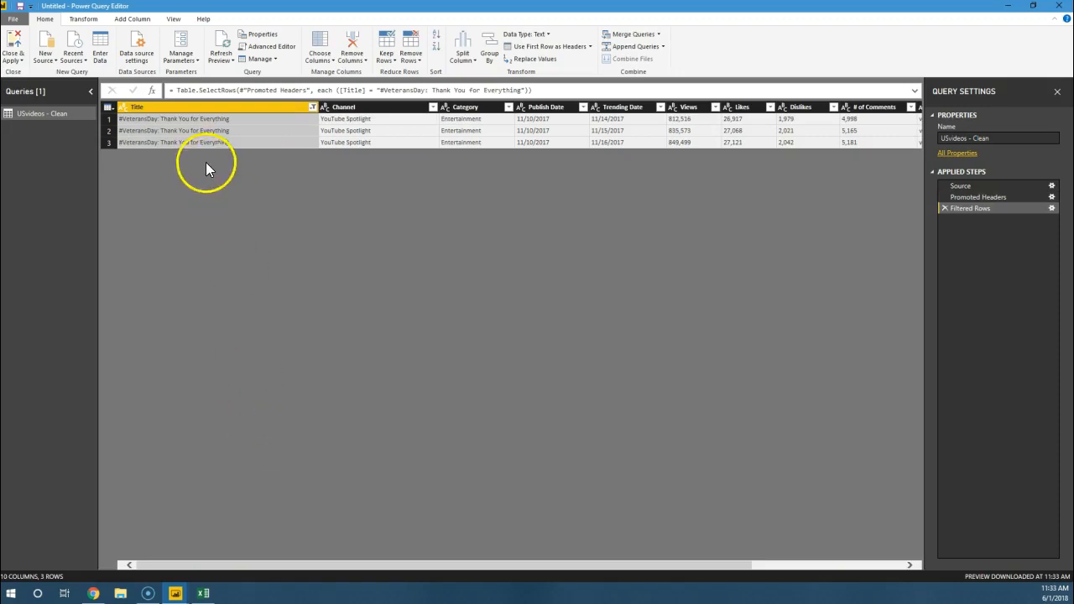
# Step: Compare the filtered rows' titles and trending dates, and check their remaining columns through Tags
pyautogui.click(253, 120)
pyautogui.click(273, 130)
pyautogui.click(273, 142)
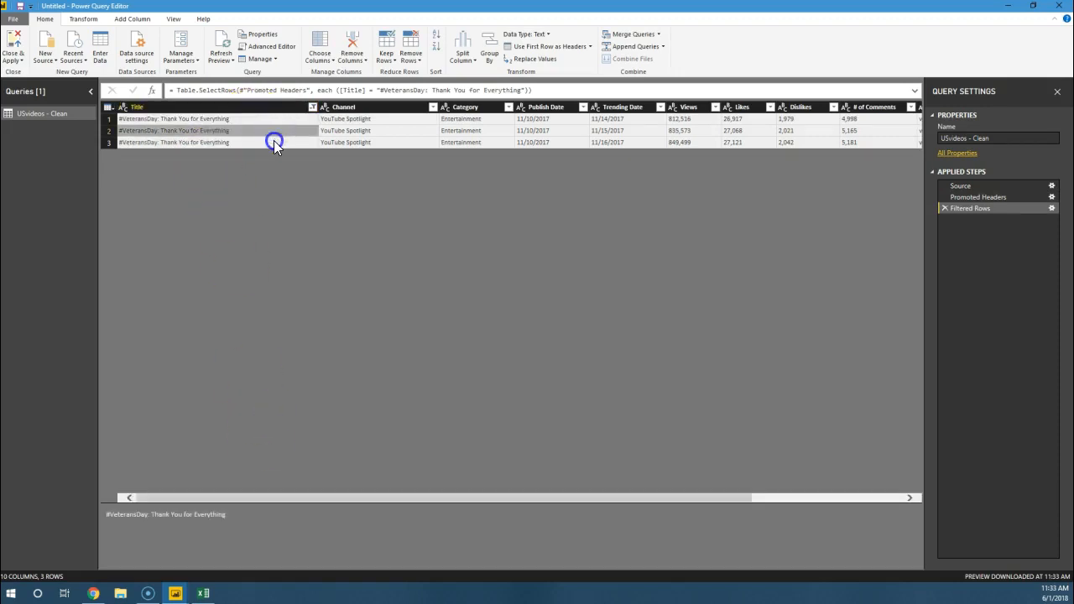
pyautogui.click(271, 131)
pyautogui.click(269, 120)
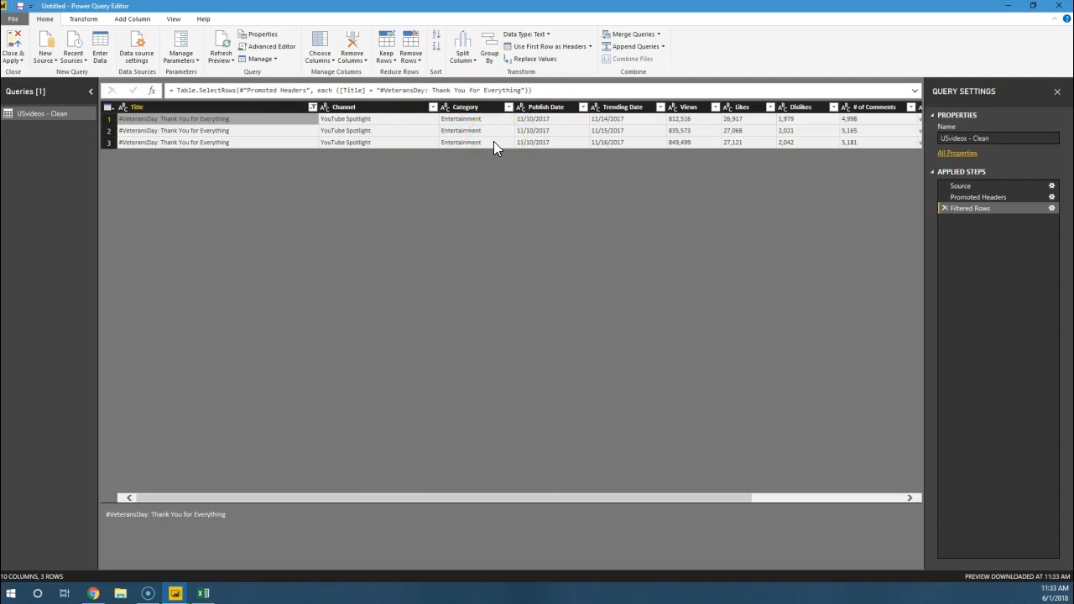
pyautogui.click(607, 130)
pyautogui.click(607, 142)
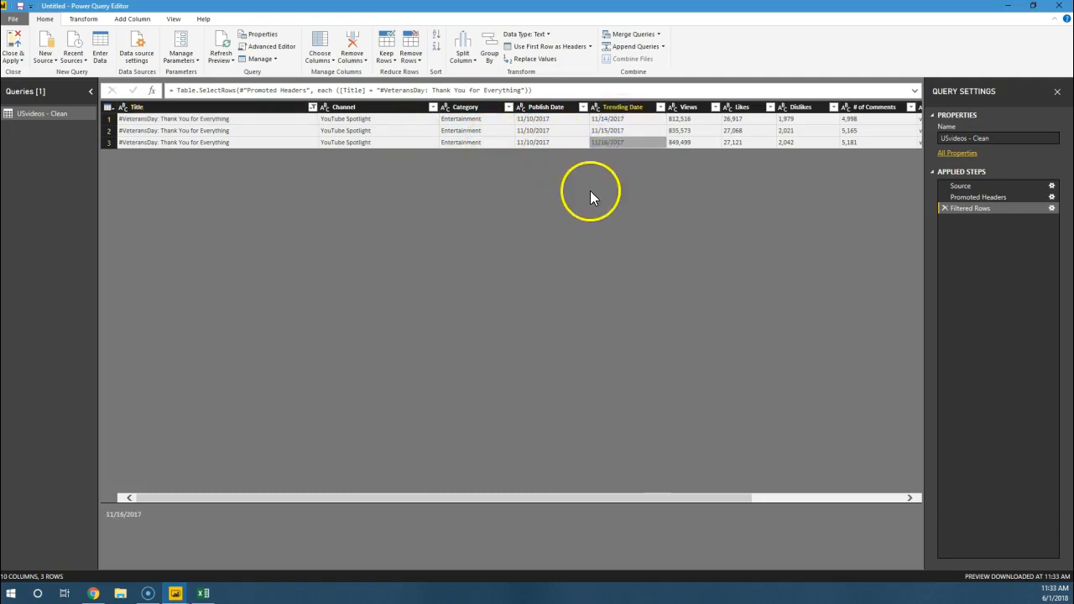
pyautogui.click(180, 120)
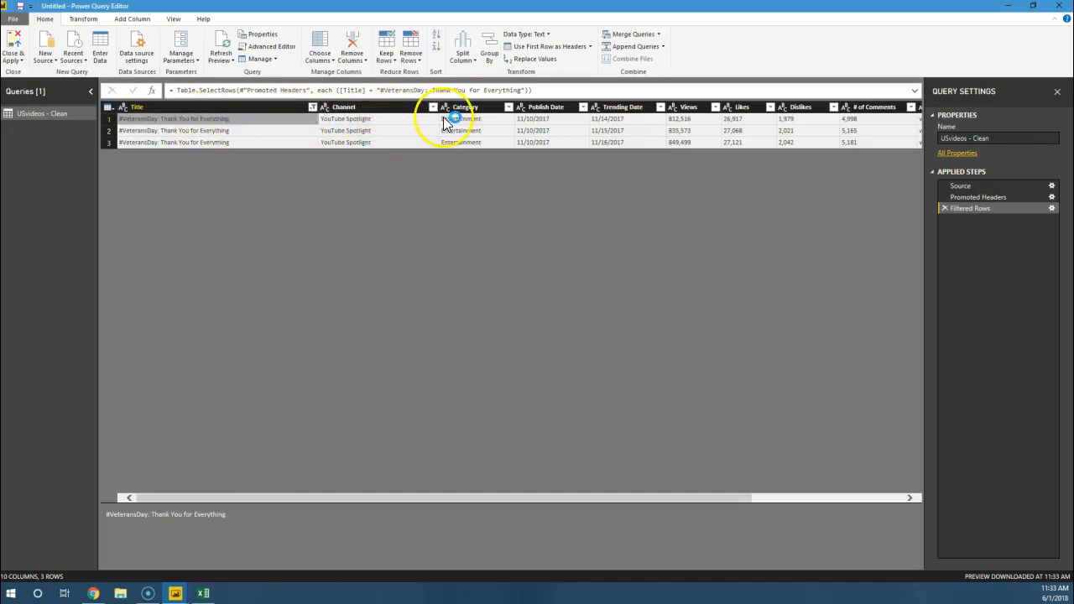
pyautogui.click(610, 121)
pyautogui.click(610, 131)
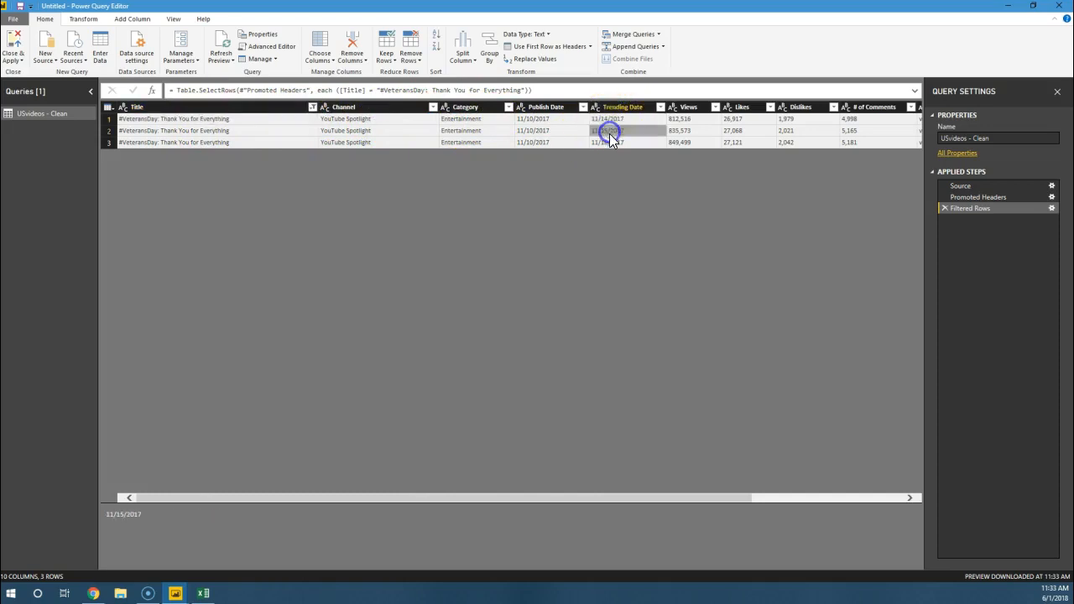
pyautogui.click(607, 142)
pyautogui.moveTo(182, 500); pyautogui.dragTo(414, 481)
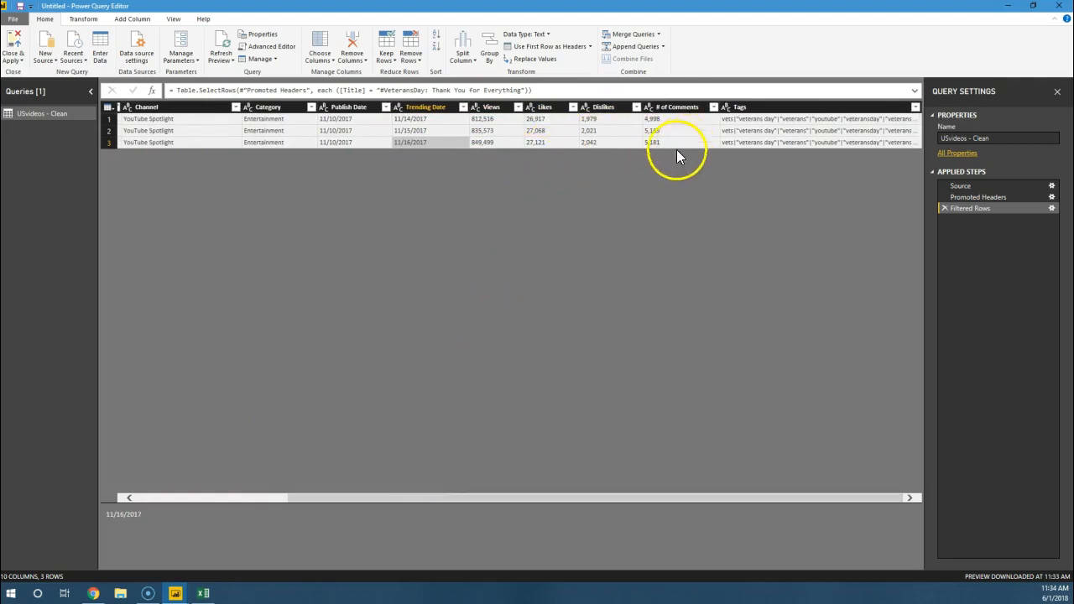
pyautogui.moveTo(619, 498); pyautogui.dragTo(309, 478)
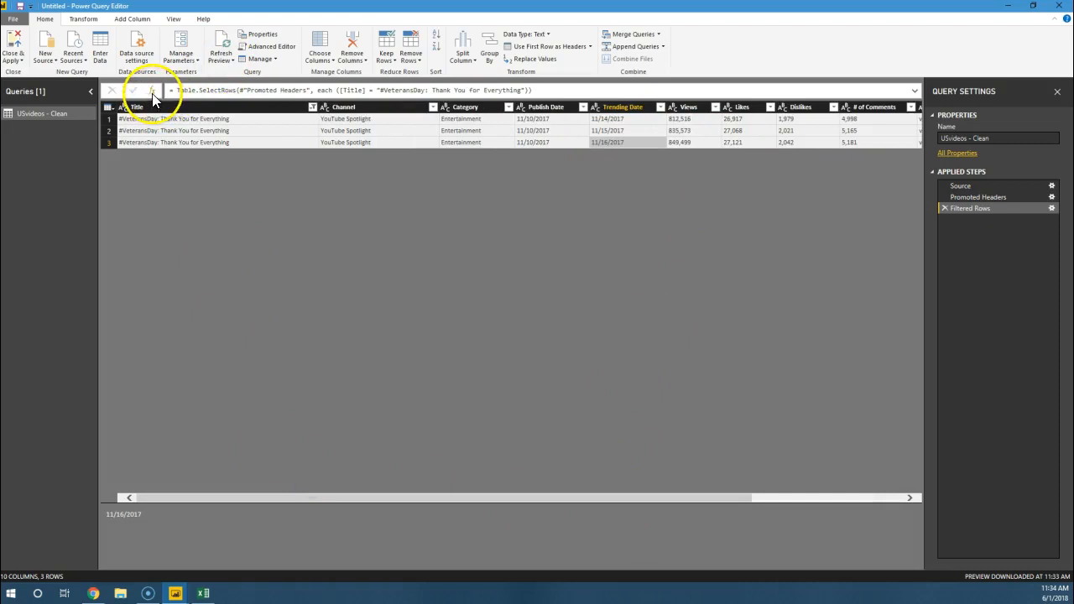
# Step: Reset the Title column's filter so that all titles are selected
pyautogui.click(312, 107)
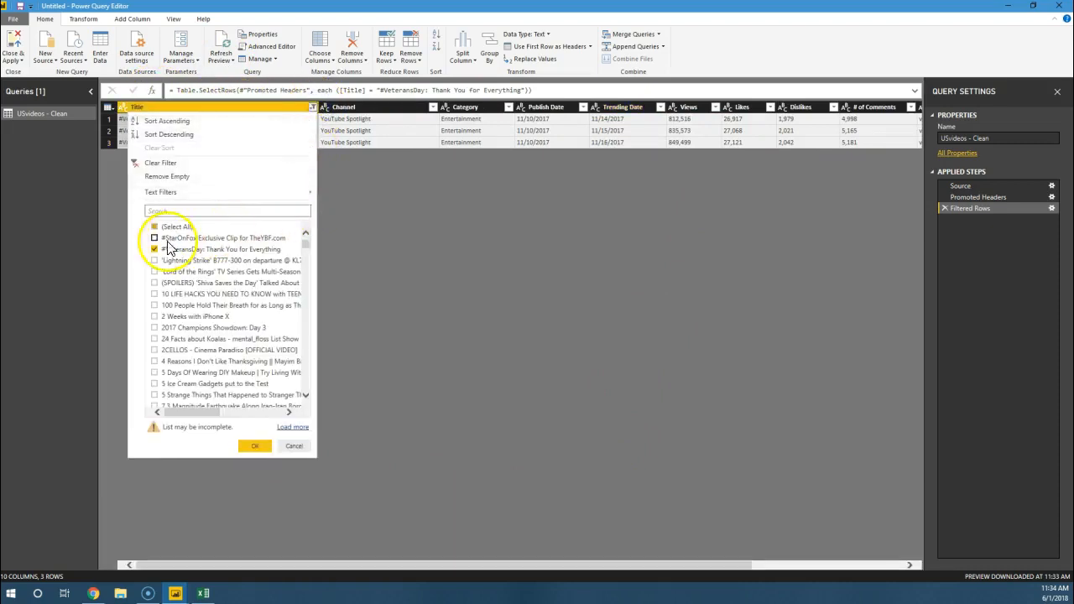
pyautogui.click(154, 250)
pyautogui.click(154, 227)
pyautogui.click(255, 446)
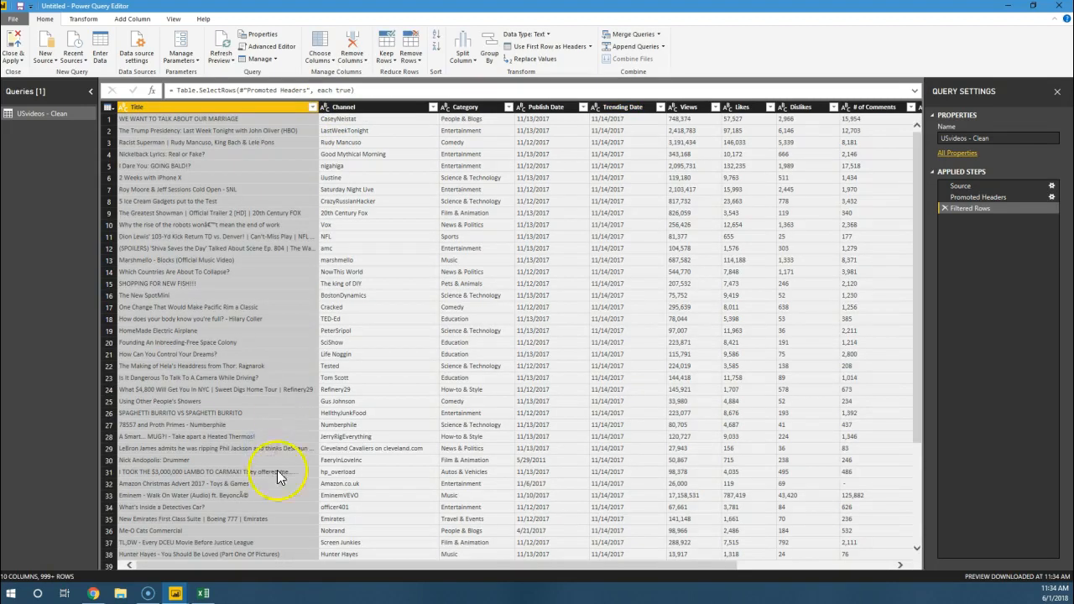
# Step: Examine the tag values listed in the Tags column
pyautogui.moveTo(327, 564); pyautogui.dragTo(644, 543)
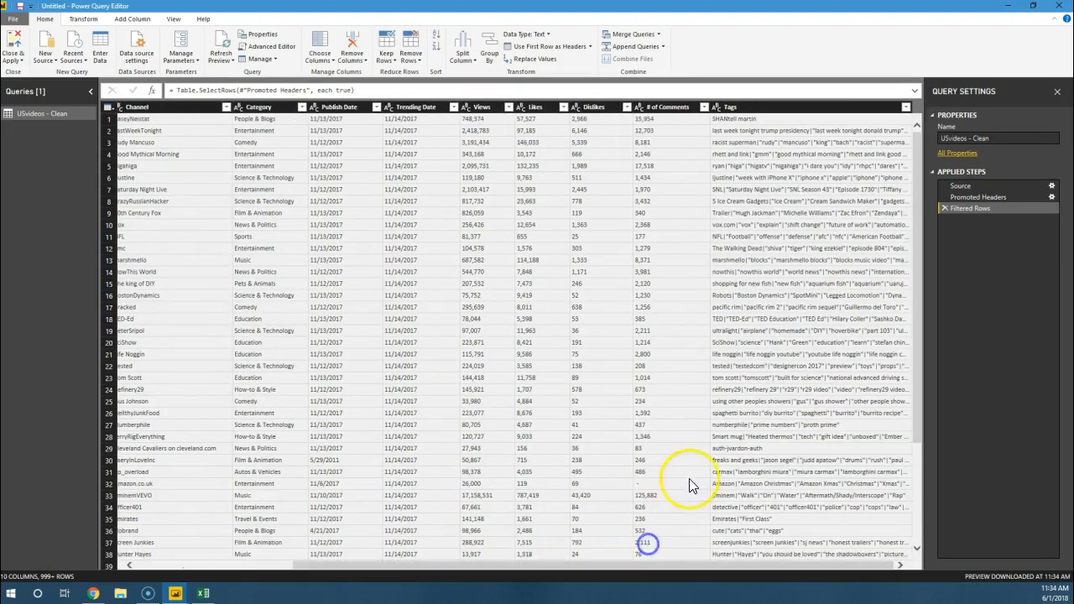
pyautogui.click(779, 110)
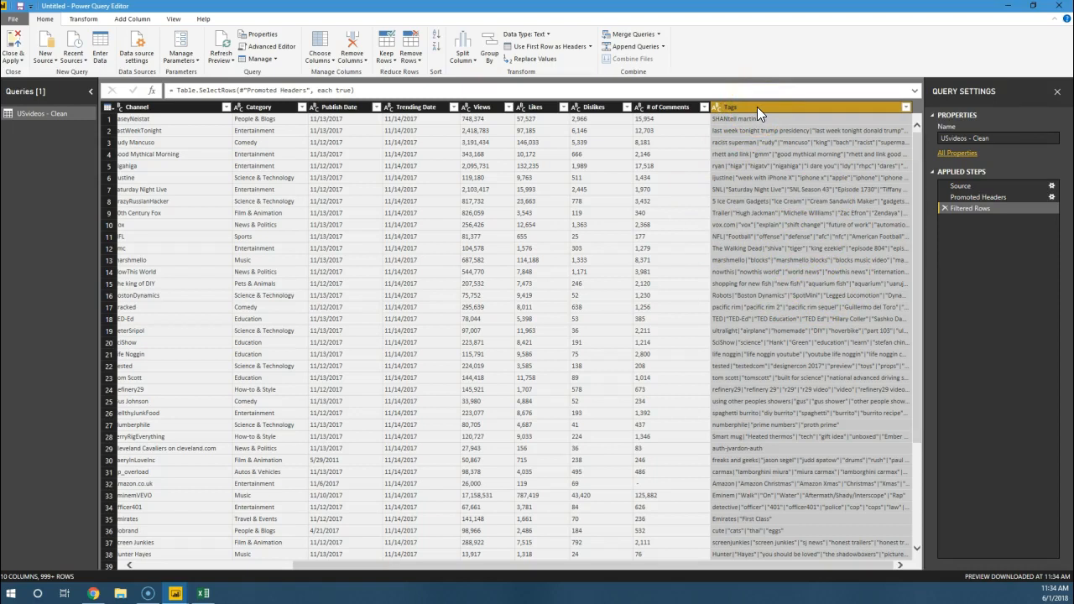
pyautogui.click(757, 145)
pyautogui.moveTo(778, 566); pyautogui.dragTo(547, 572)
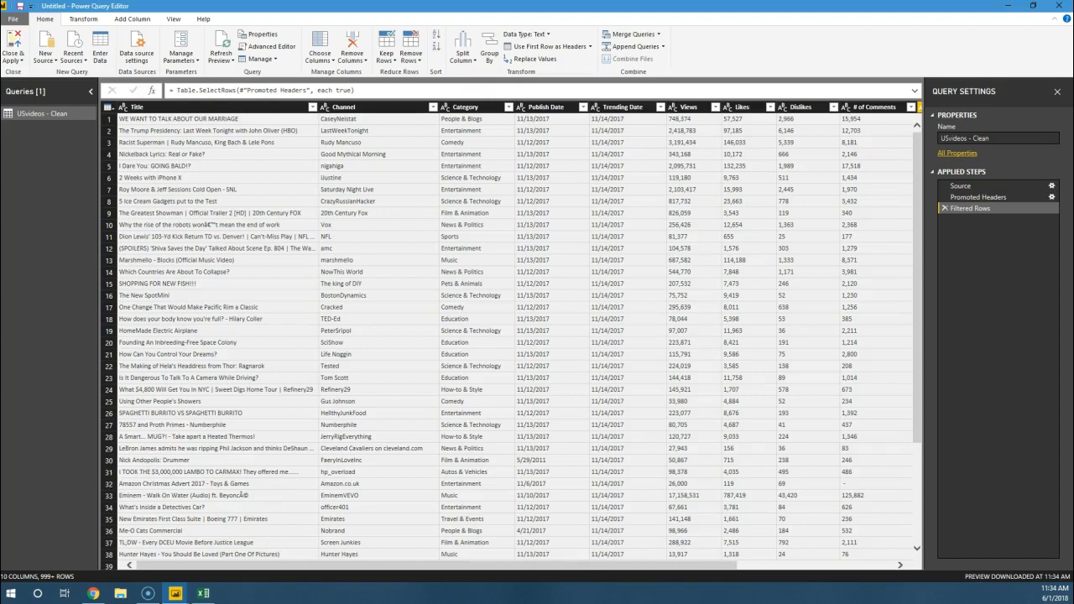
# Step: Rename the USvideos - Clean query as US Trending Videos
pyautogui.doubleClick(35, 111)
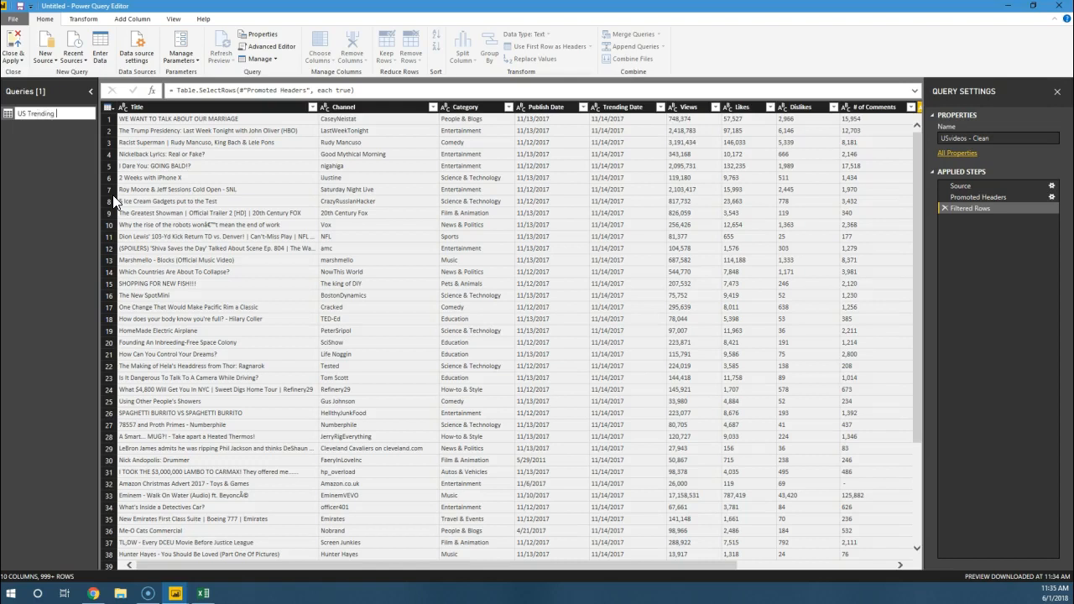
pyautogui.press('Return')
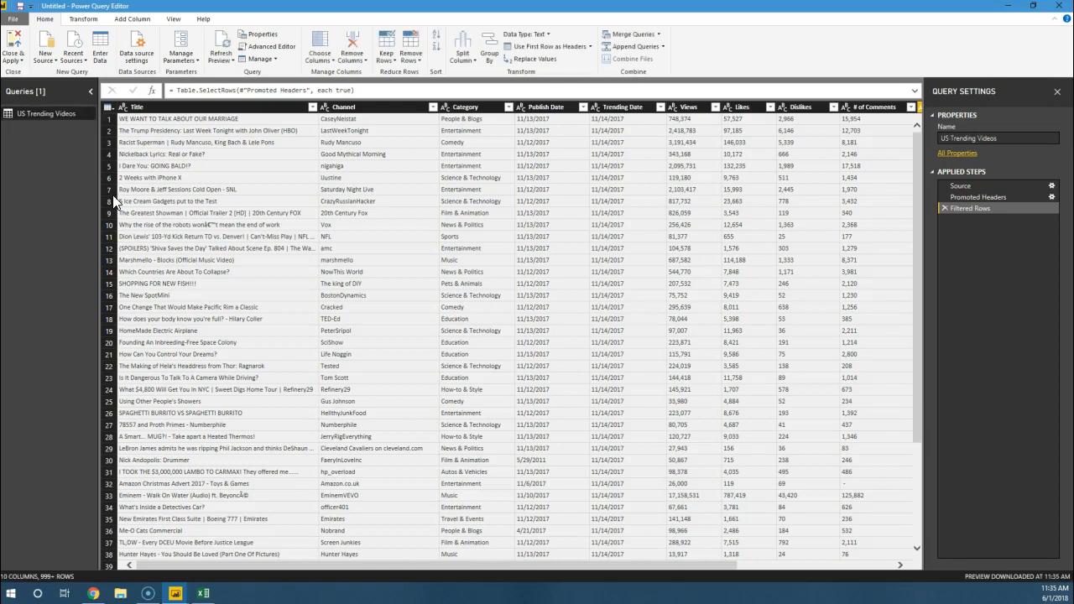
pyautogui.doubleClick(137, 107)
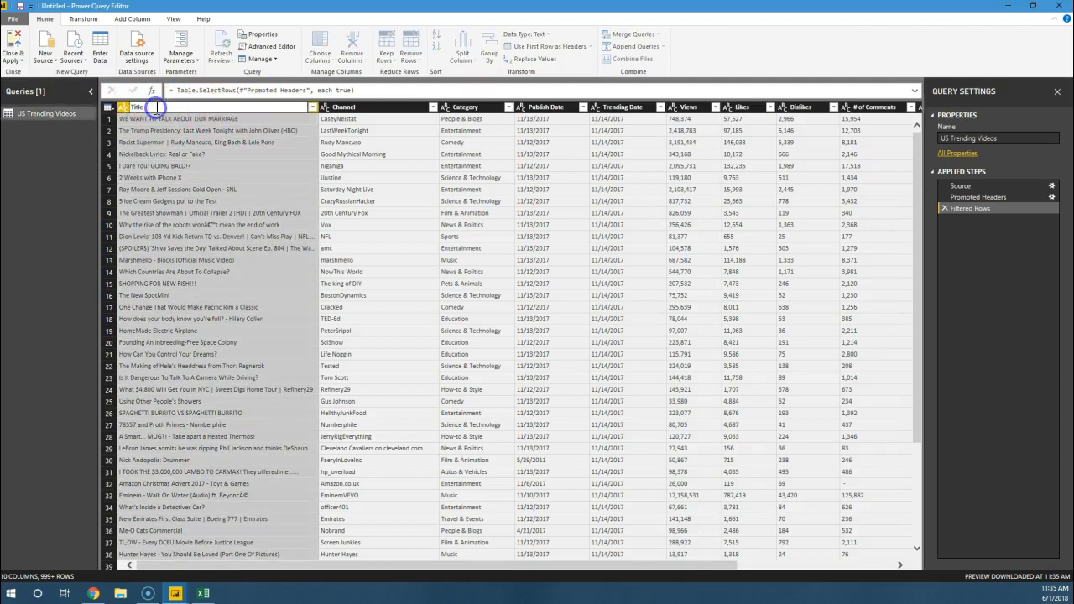
pyautogui.doubleClick(349, 107)
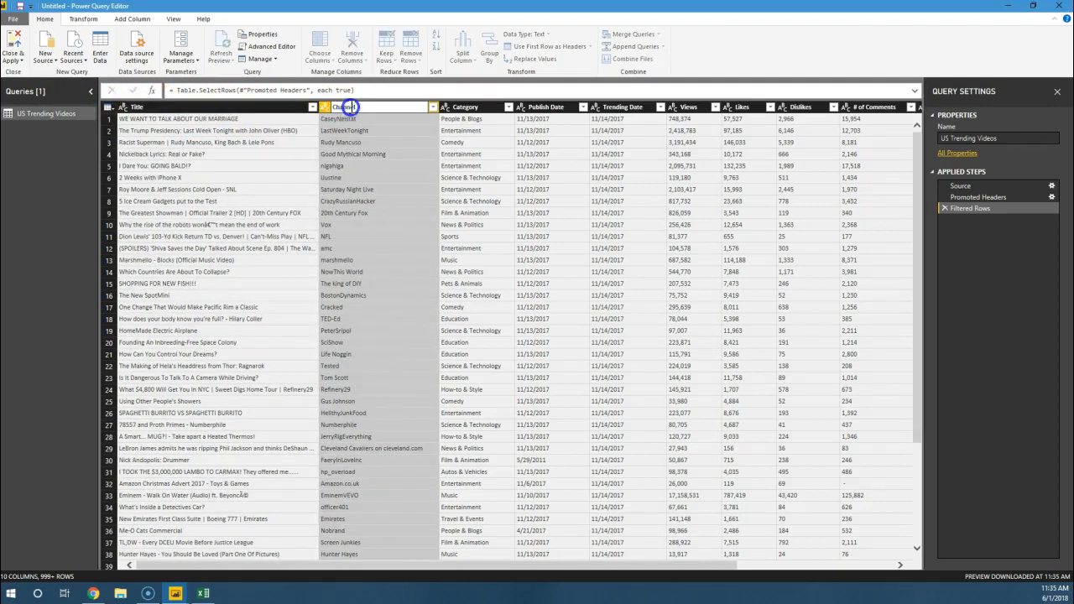
pyautogui.press('Return')
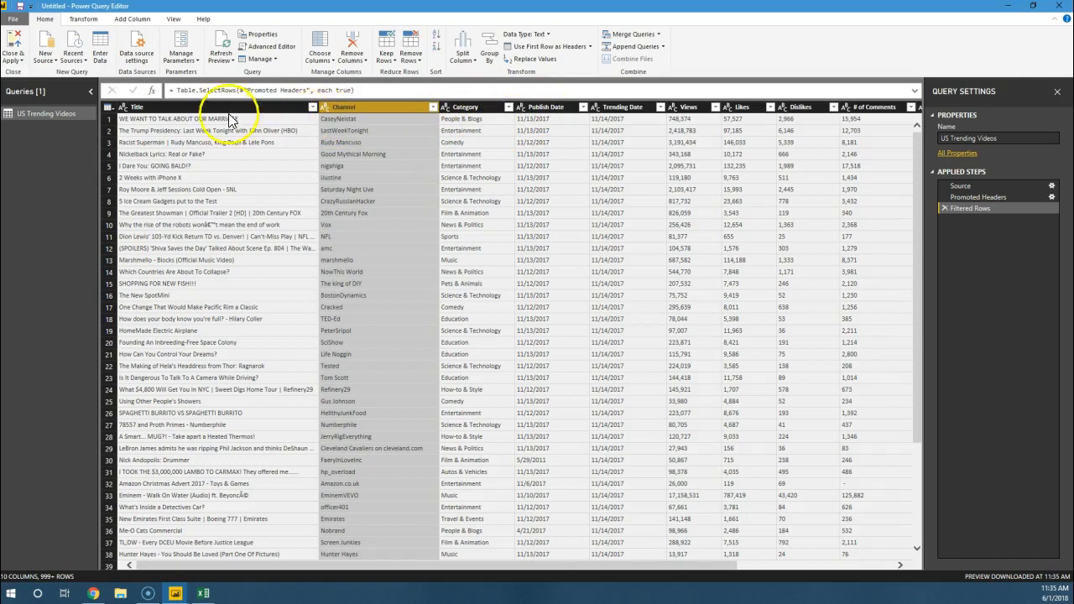
pyautogui.click(136, 106)
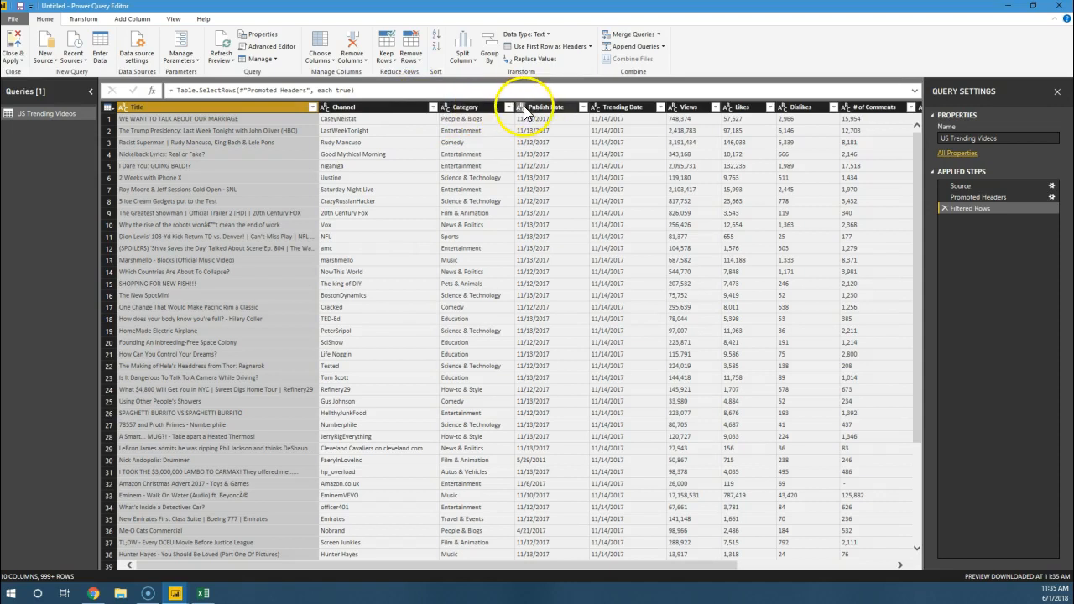
# Step: Load the complete list of Publish Date filter values and look through the dates, leaving all of them selected
pyautogui.click(584, 107)
pyautogui.scroll(-5, 521, 290)
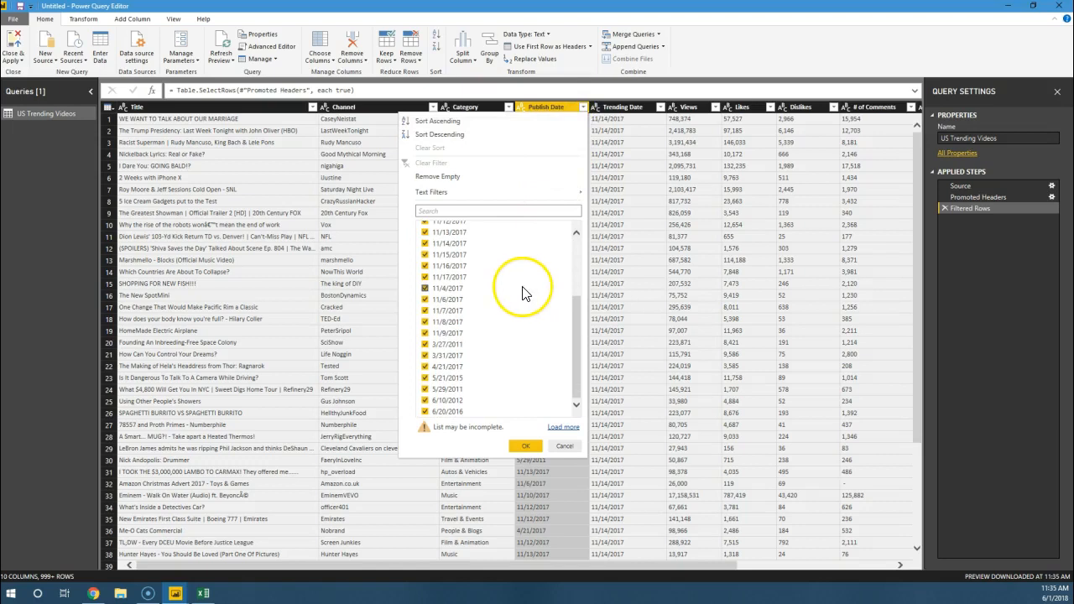
pyautogui.click(562, 428)
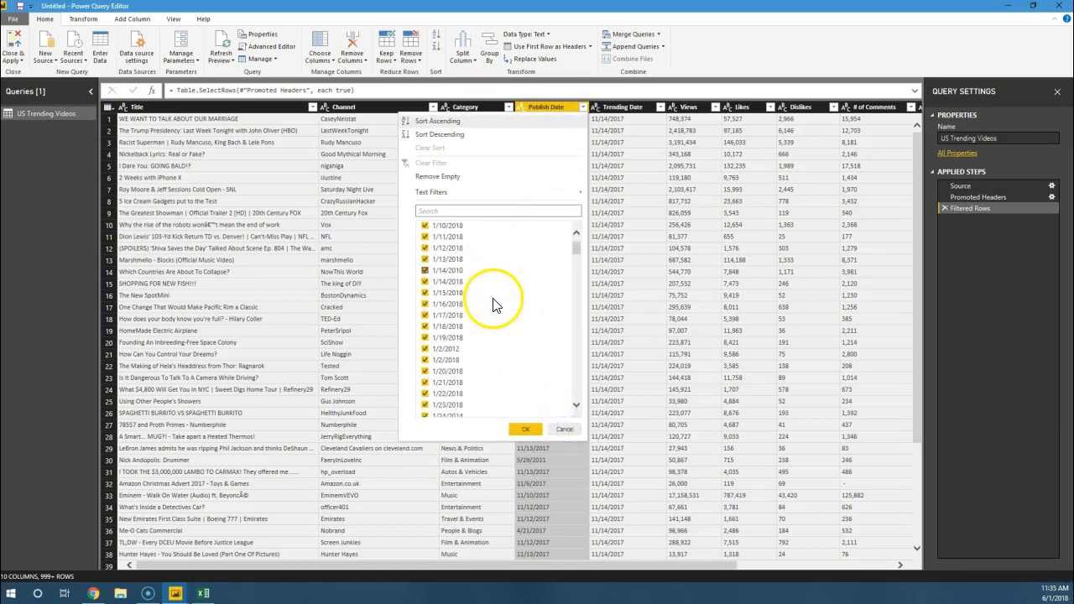
pyautogui.scroll(-15, 496, 302)
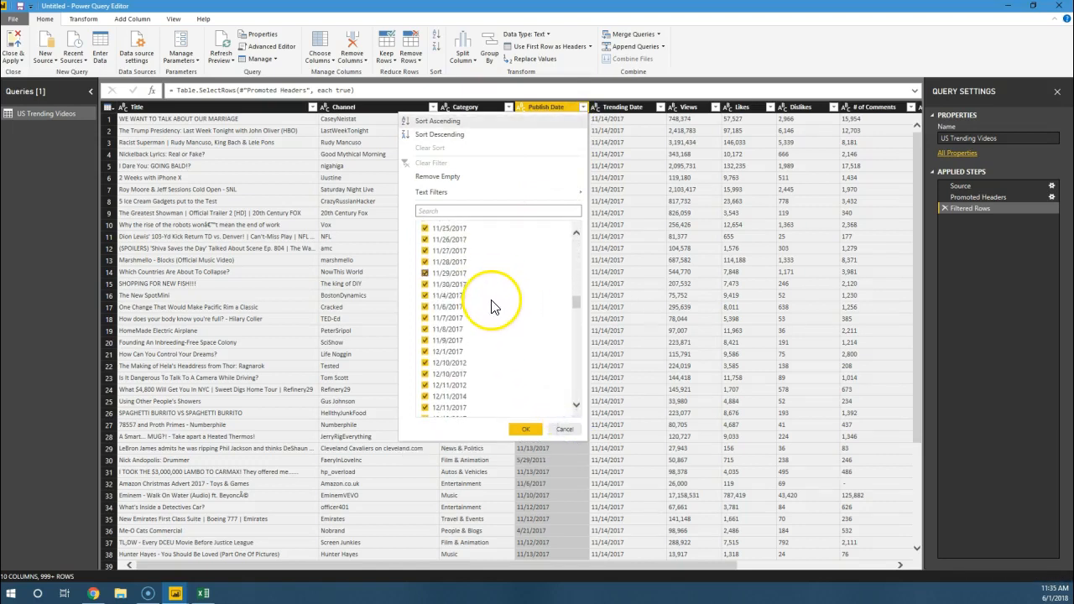
pyautogui.scroll(-15, 491, 311)
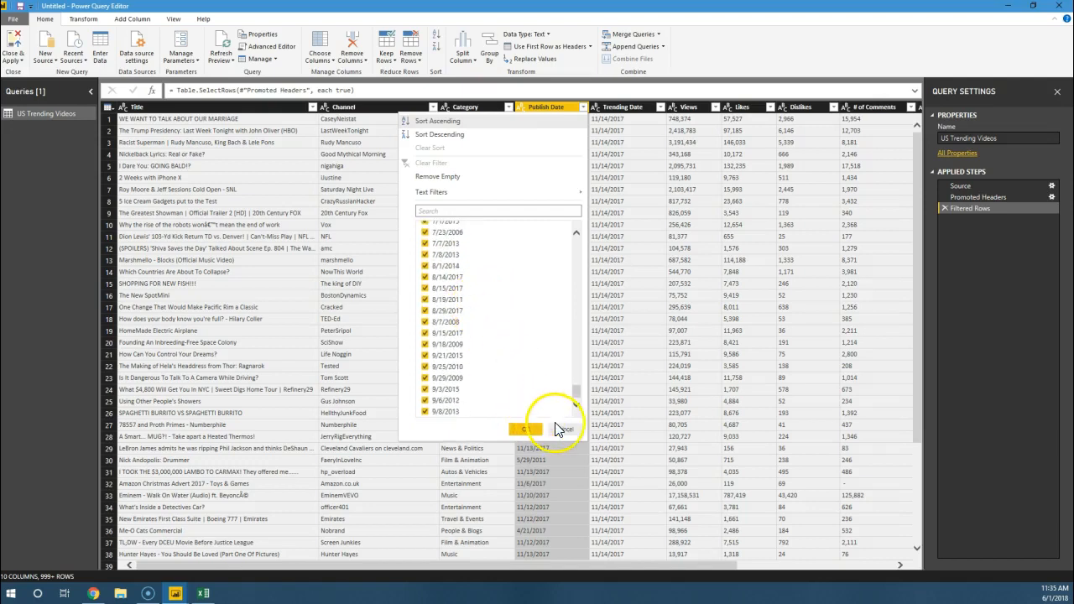
pyautogui.click(525, 429)
# Step: Set the data type of the Publish Date and Trending Date columns to Date
pyautogui.click(521, 107)
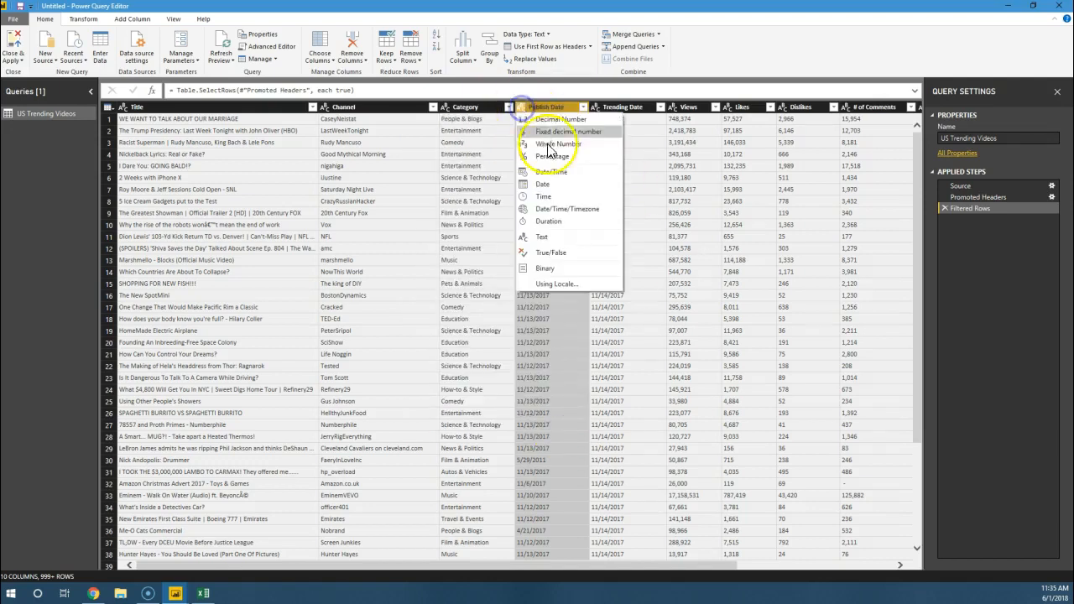
pyautogui.click(551, 186)
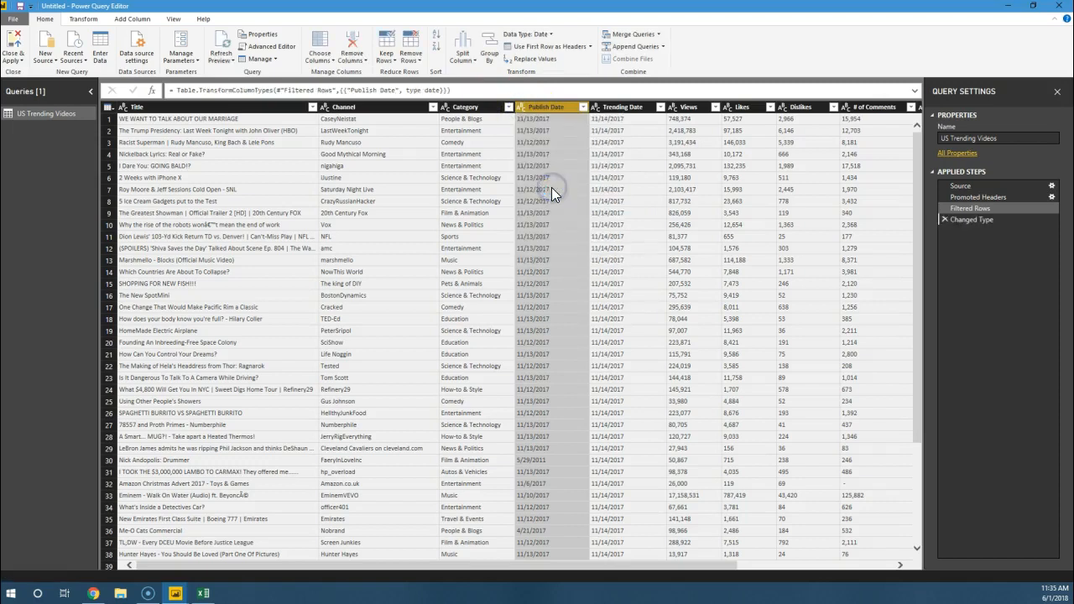
pyautogui.click(595, 107)
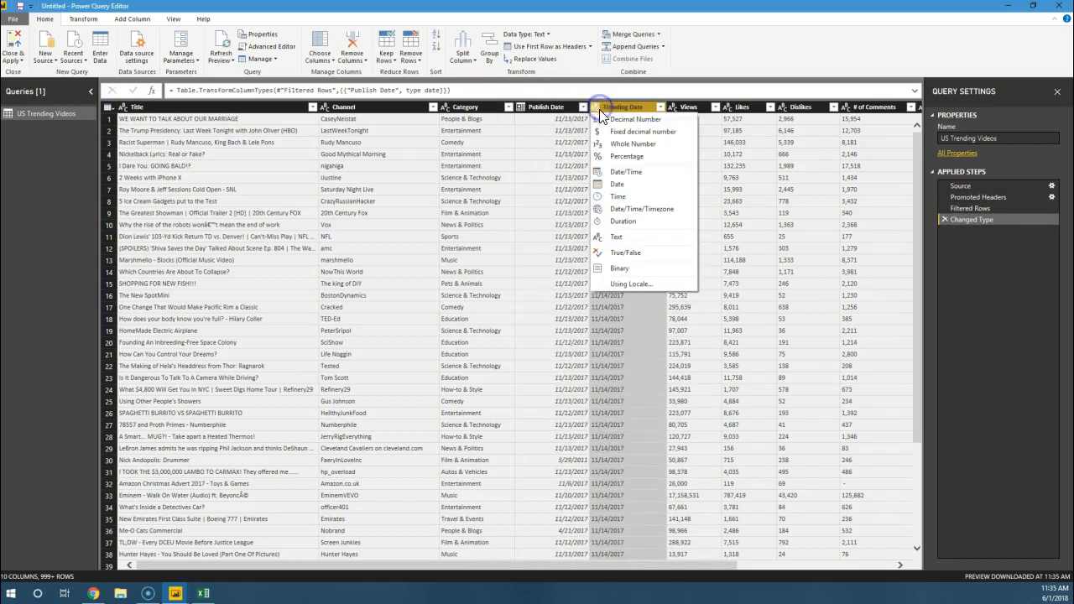
pyautogui.click(630, 186)
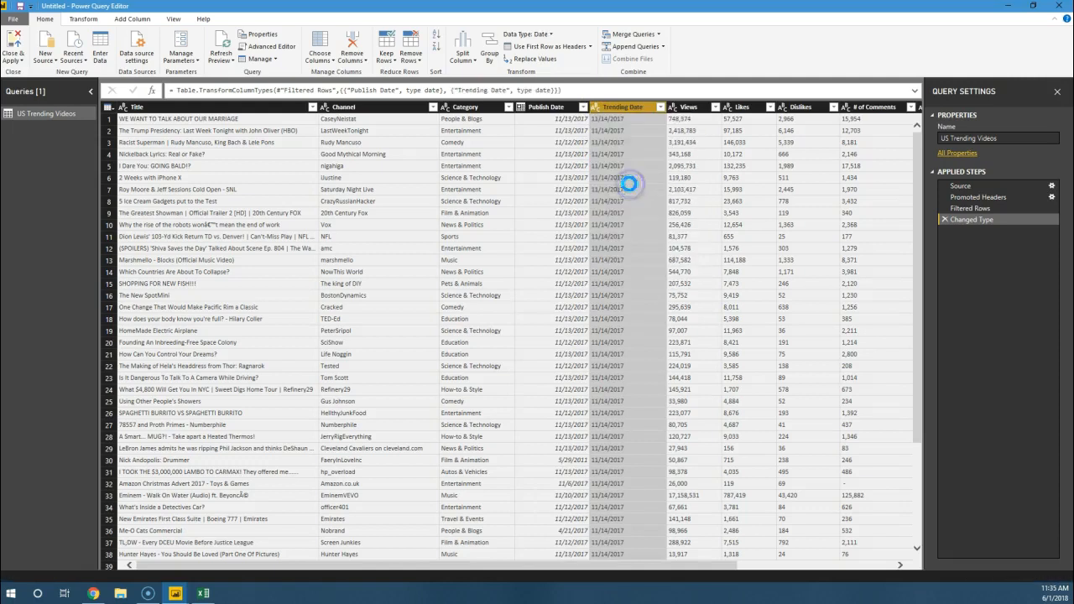
# Step: Remove rows with errors in the Publish Date and Trending Date columns
pyautogui.keyDown('ctrl'); pyautogui.click(556, 111); pyautogui.keyUp('ctrl')
pyautogui.rightClick(557, 111)
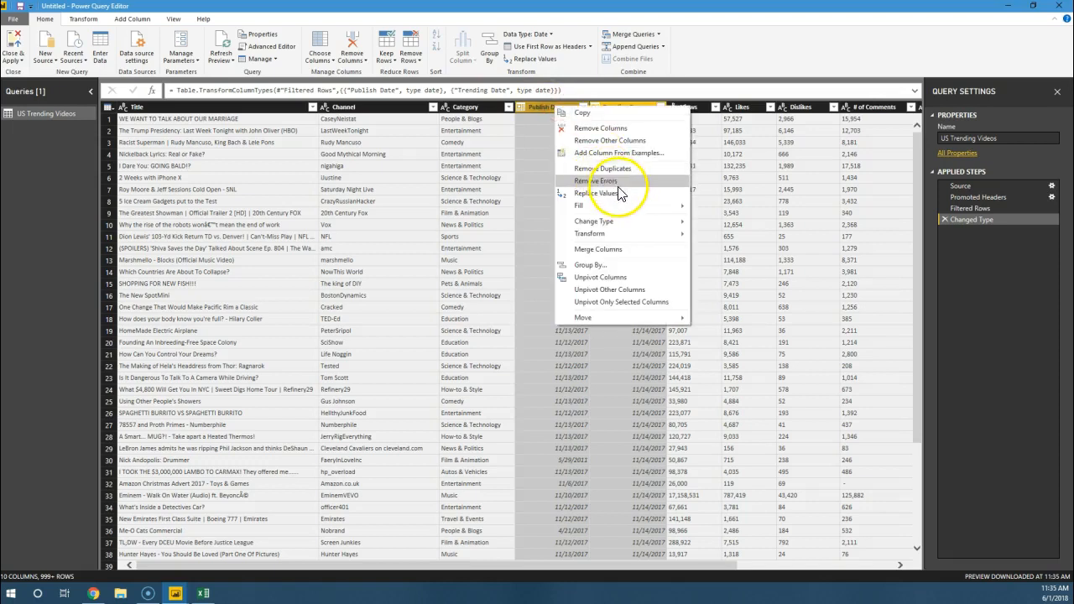
pyautogui.click(600, 182)
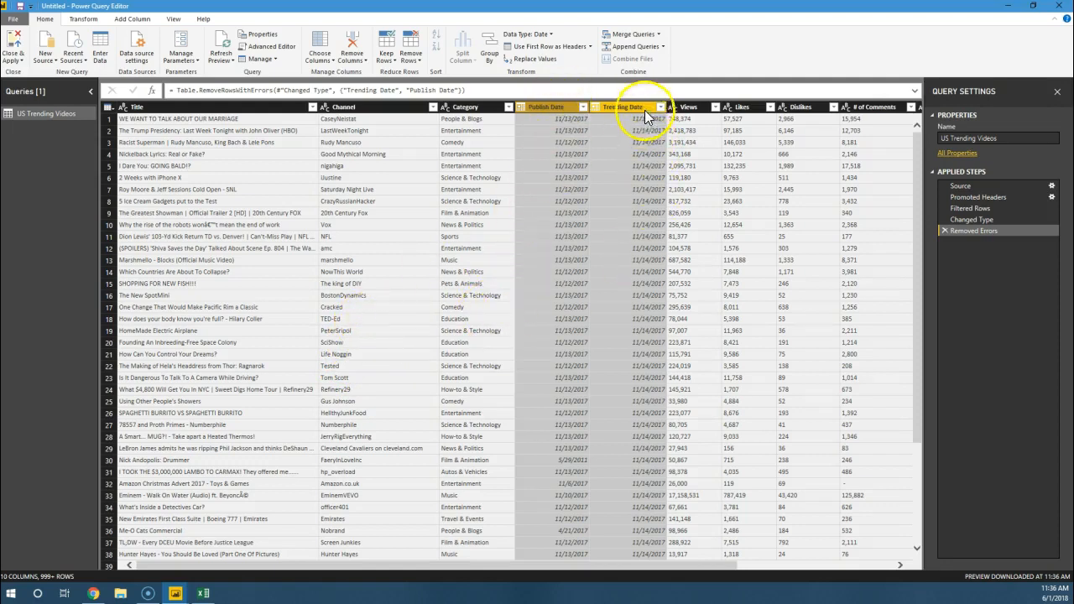
# Step: Look through the filter values of the Dislikes, Likes and Views columns for non-numeric entries, leaving the filters unchanged
pyautogui.click(695, 113)
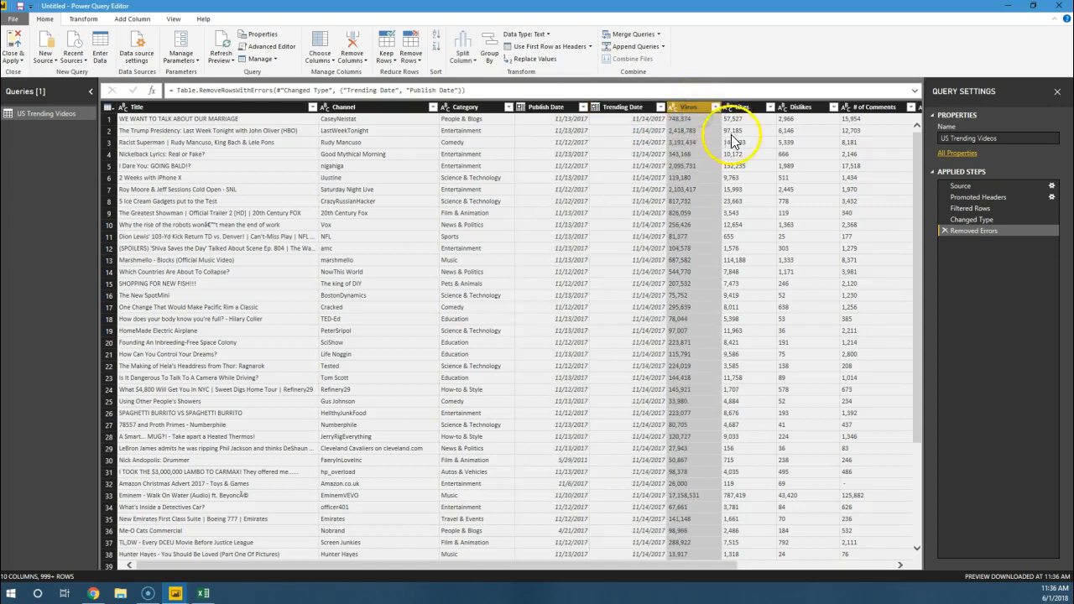
pyautogui.click(785, 111)
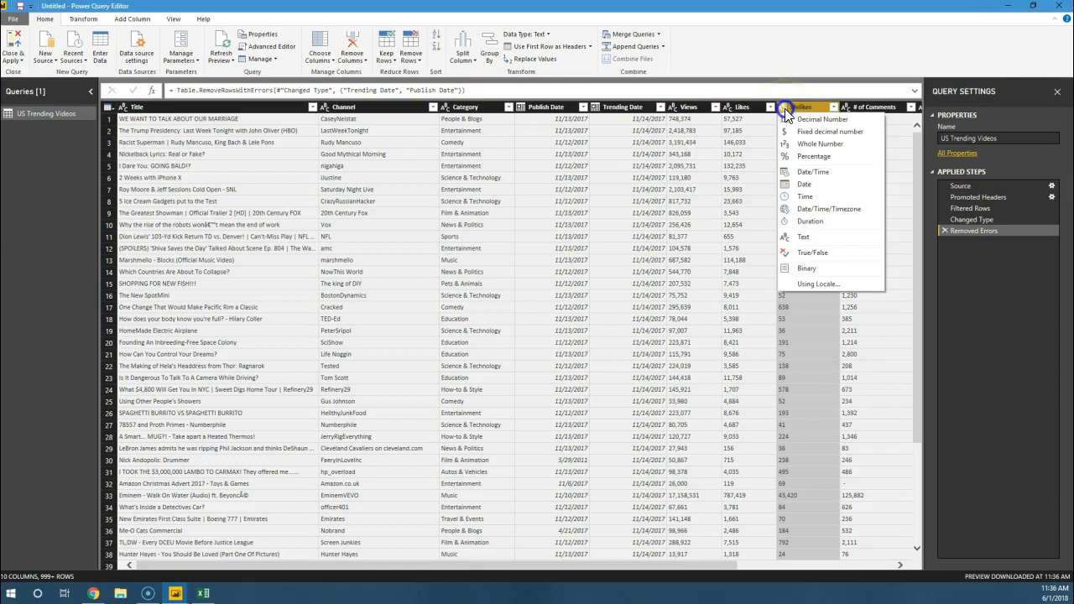
pyautogui.click(832, 106)
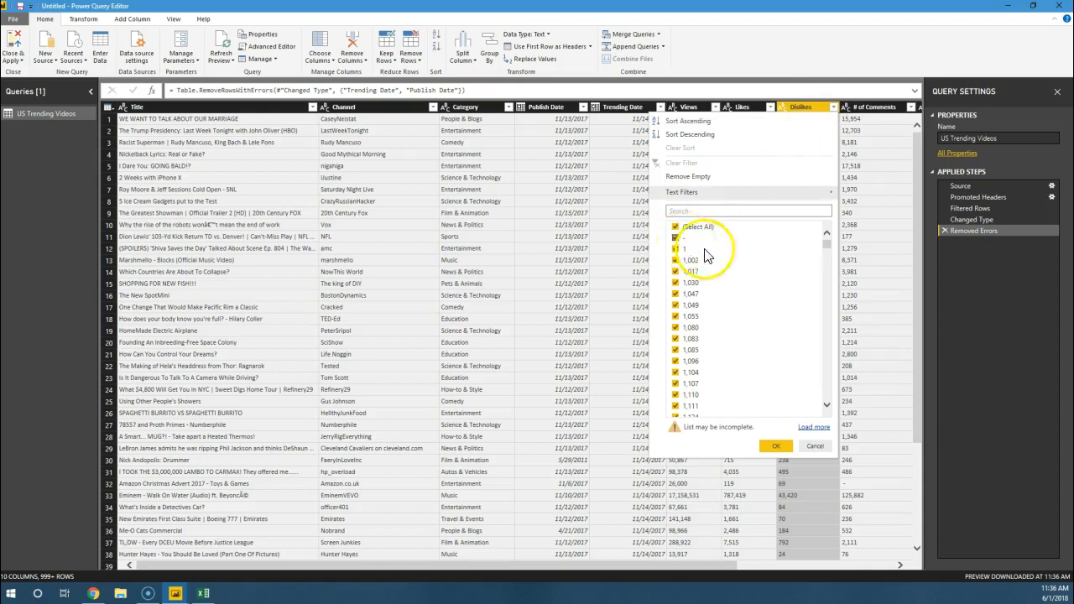
pyautogui.click(816, 449)
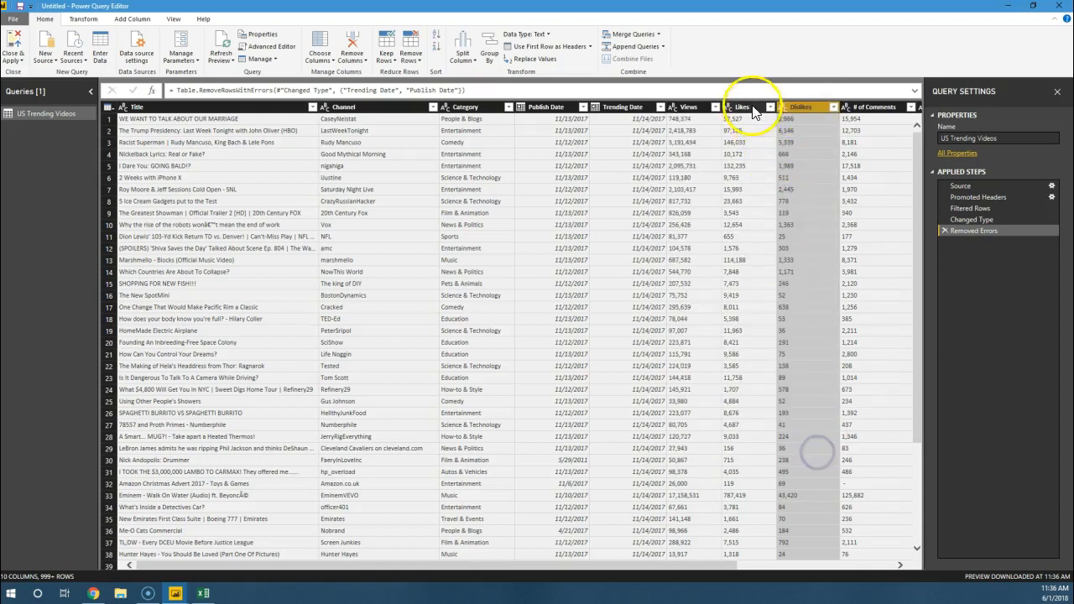
pyautogui.click(769, 107)
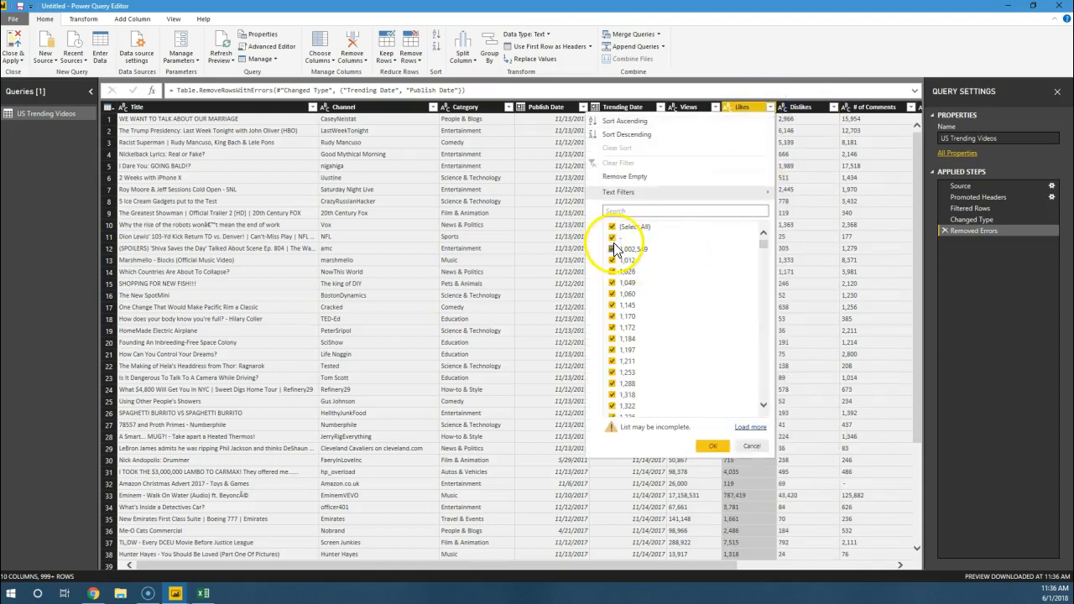
pyautogui.click(750, 446)
pyautogui.click(716, 107)
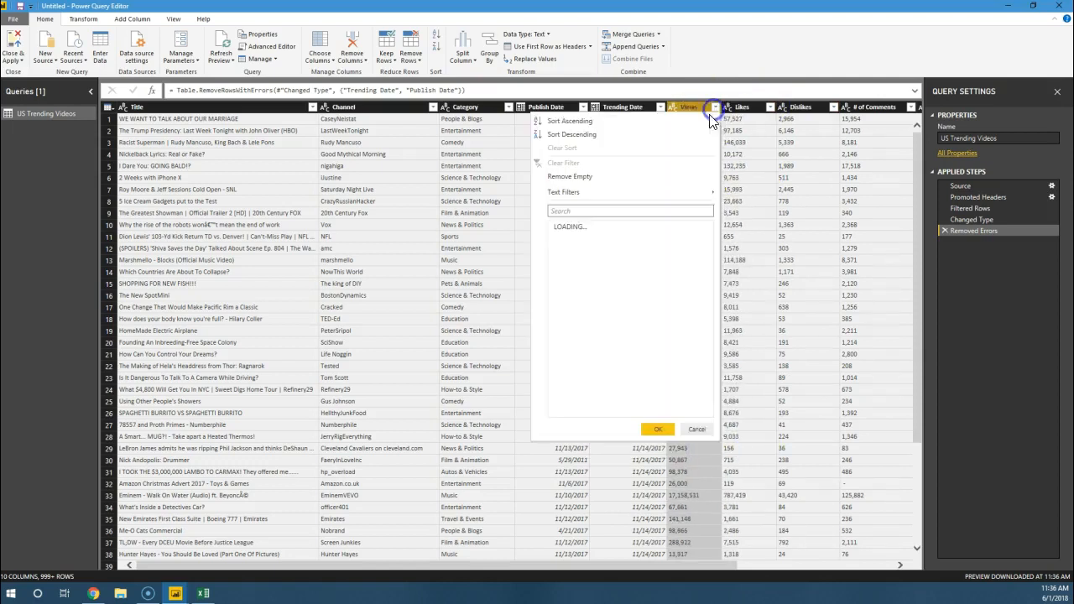
pyautogui.scroll(-15, 577, 285)
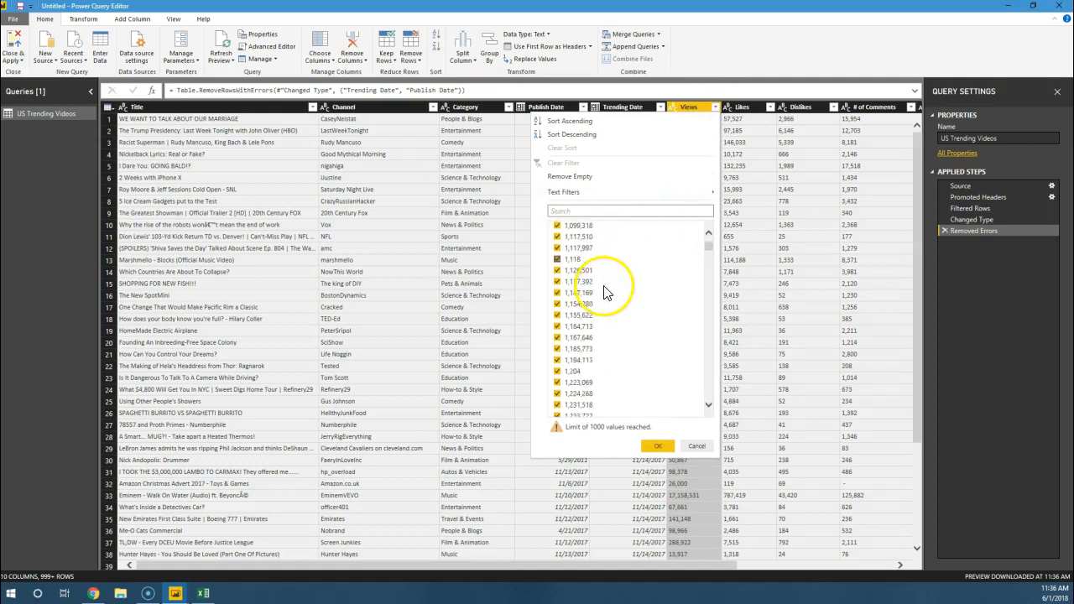
pyautogui.scroll(-10, 600, 312)
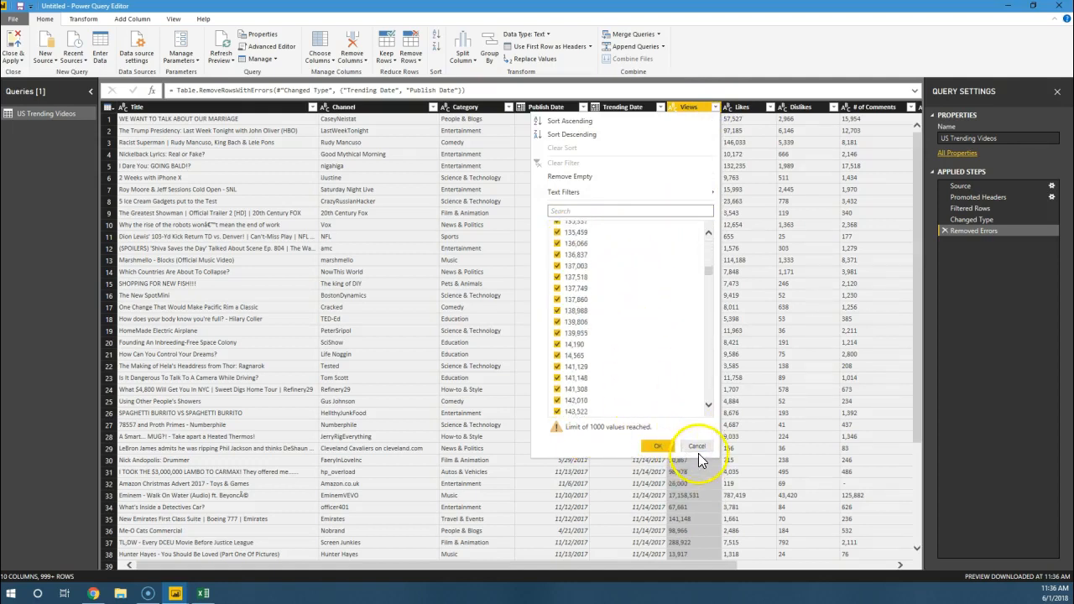
pyautogui.click(696, 446)
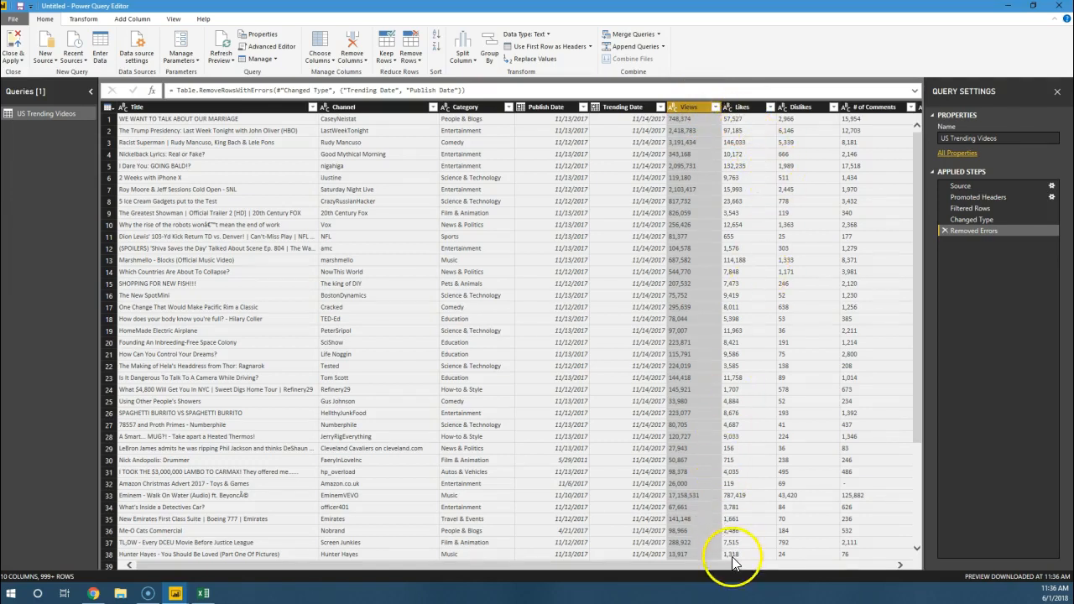
# Step: Check the # of Comments column's filter values and inspect its dash entry in row 32, without applying a filter
pyautogui.click(764, 566)
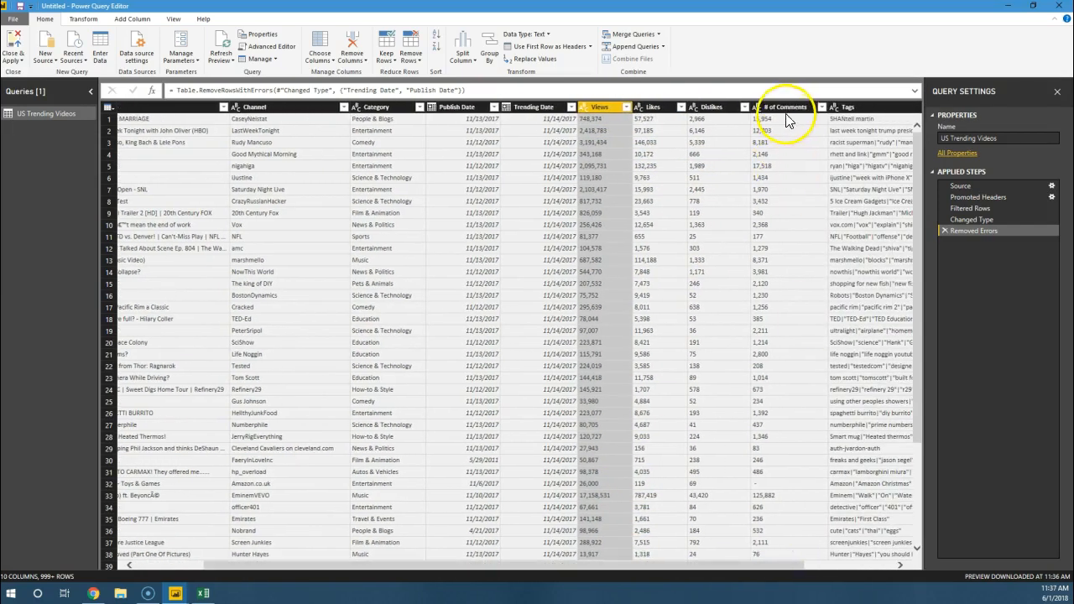
pyautogui.click(784, 108)
pyautogui.click(822, 107)
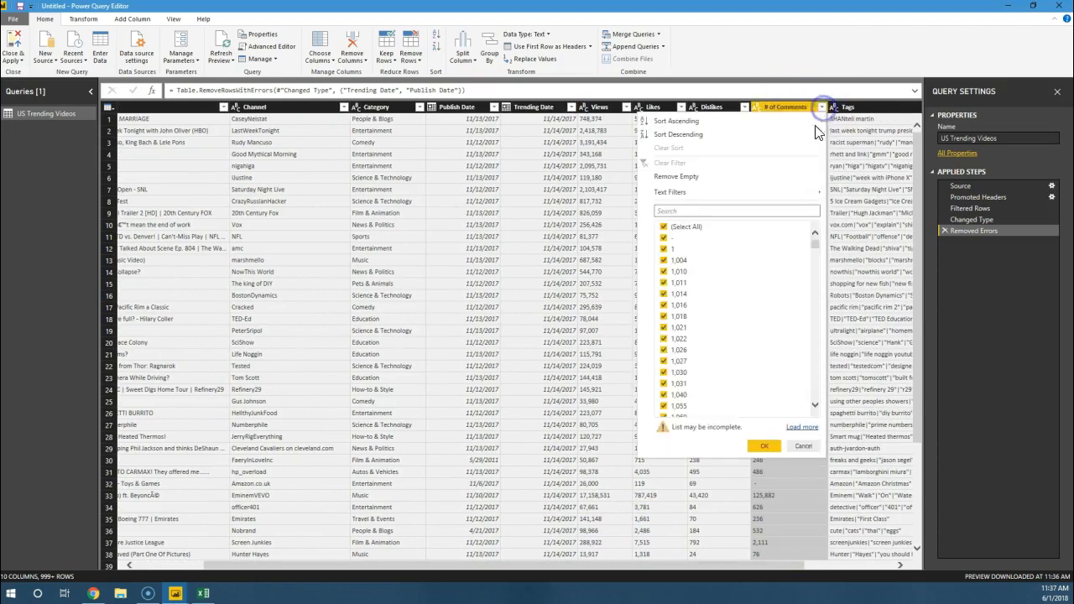
pyautogui.click(803, 447)
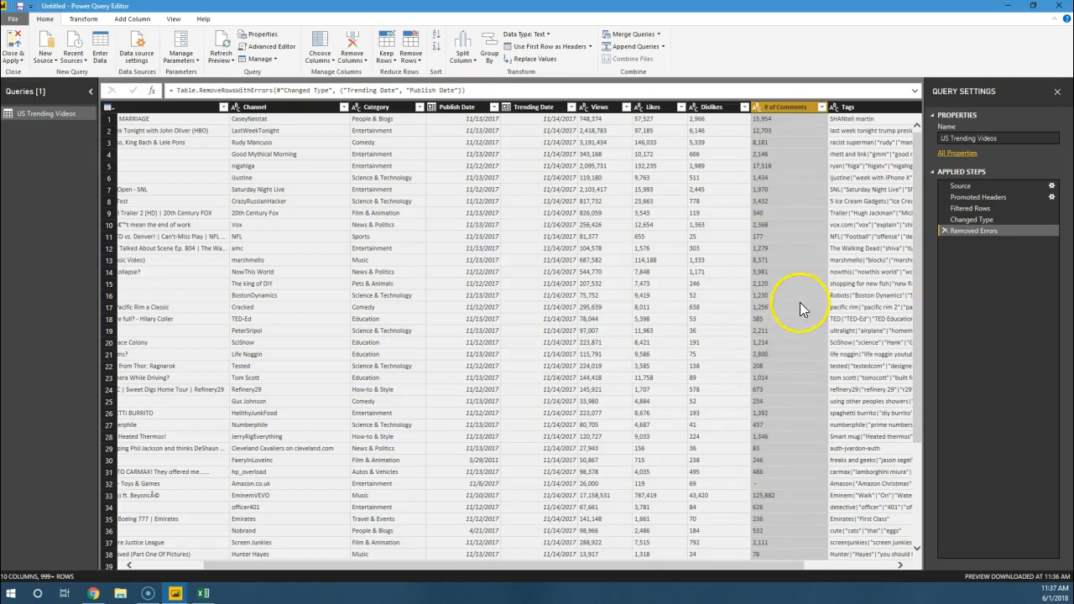
pyautogui.click(769, 420)
pyautogui.click(760, 415)
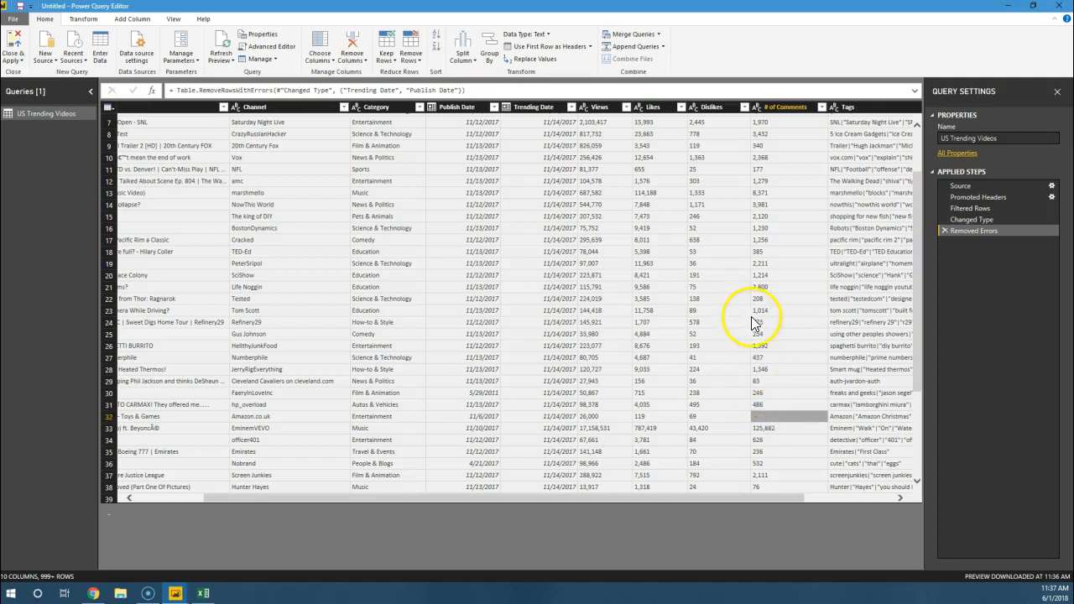
pyautogui.scroll(2, 755, 323)
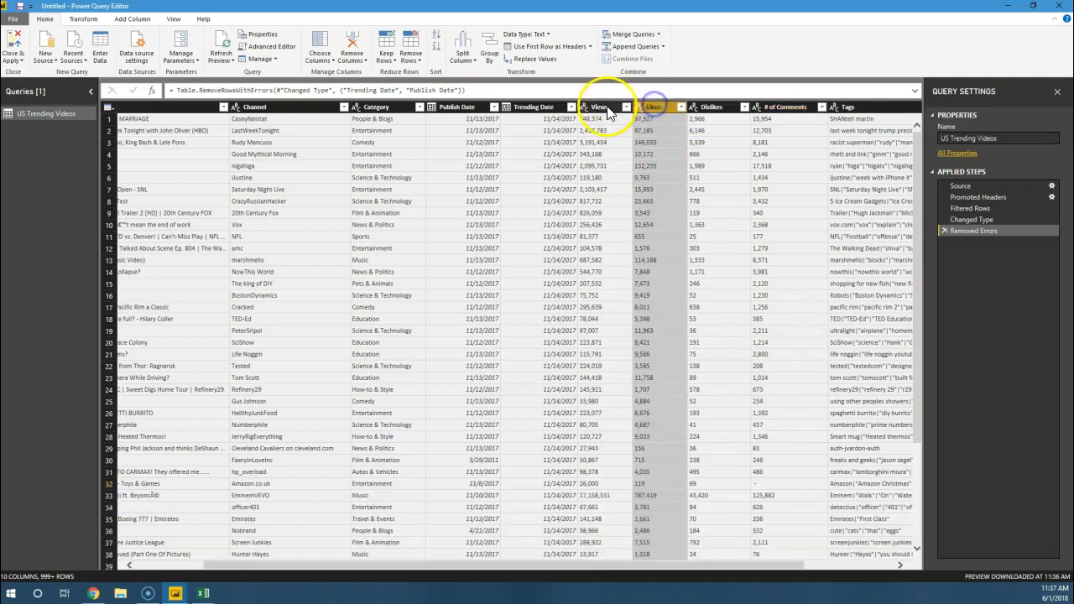
# Step: Replace the value "-" with 0 in the Views, Likes, Dislikes and # of Comments columns together
pyautogui.click(617, 109)
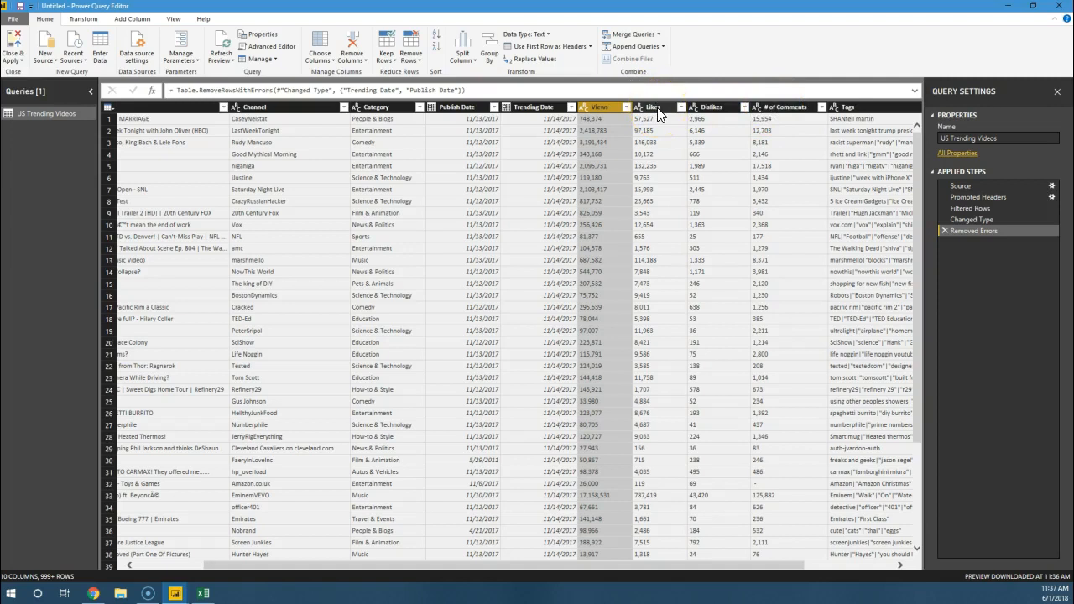
pyautogui.keyDown('ctrl'); pyautogui.click(653, 109); pyautogui.keyUp('ctrl')
pyautogui.keyDown('ctrl'); pyautogui.click(720, 108); pyautogui.keyUp('ctrl')
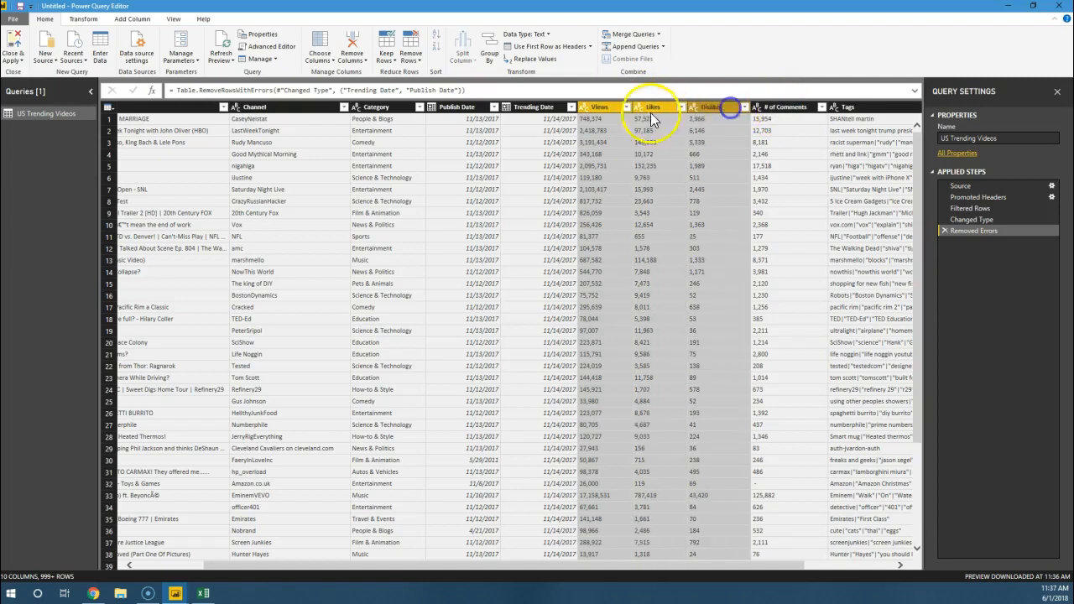
pyautogui.click(602, 110)
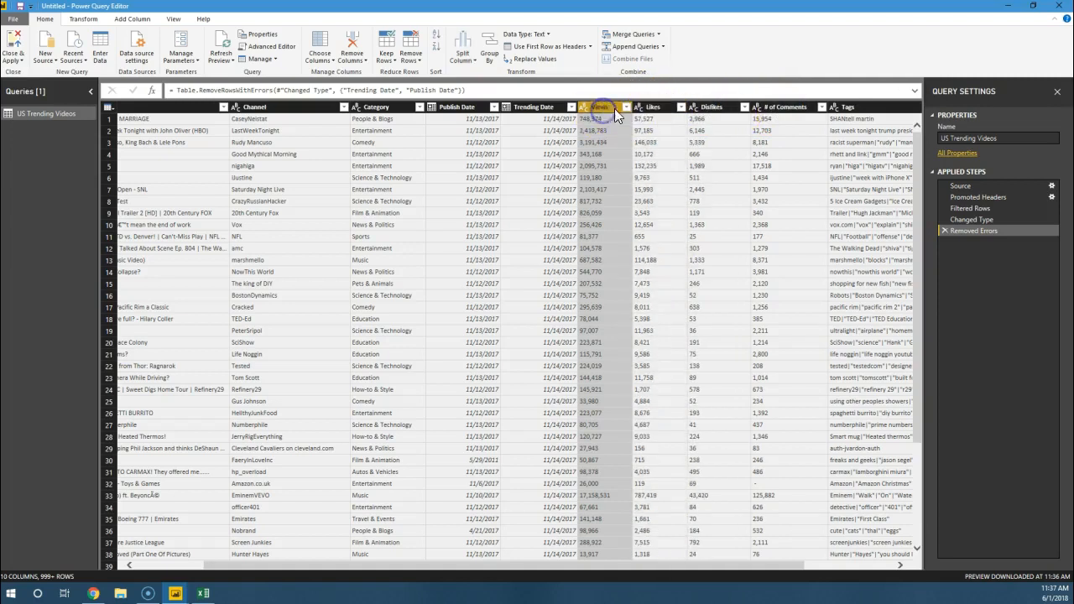
pyautogui.keyDown('shift'); pyautogui.click(773, 108); pyautogui.keyUp('shift')
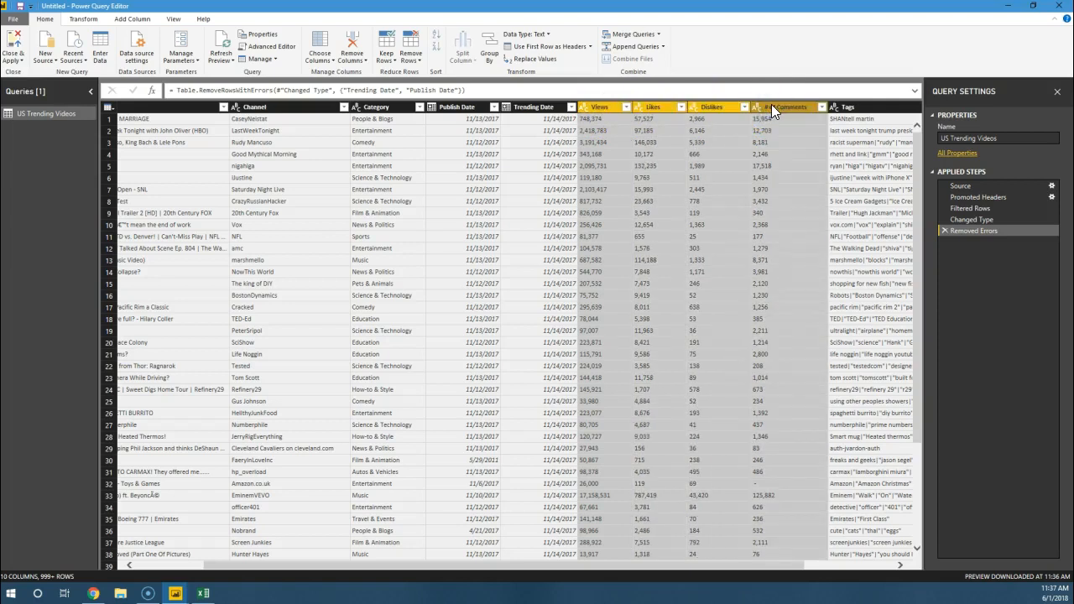
pyautogui.rightClick(776, 108)
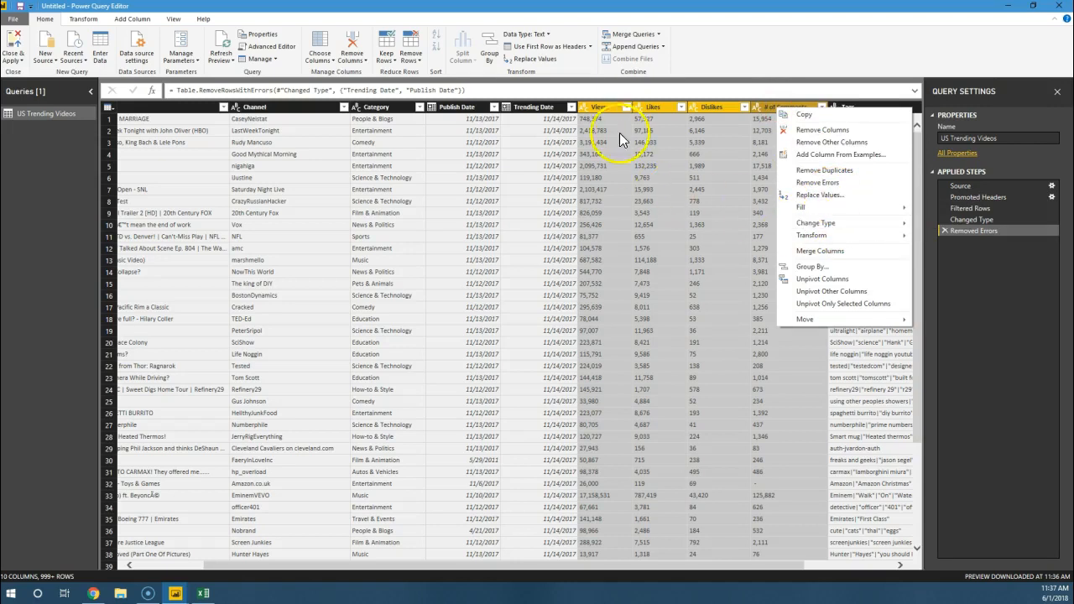
pyautogui.click(815, 198)
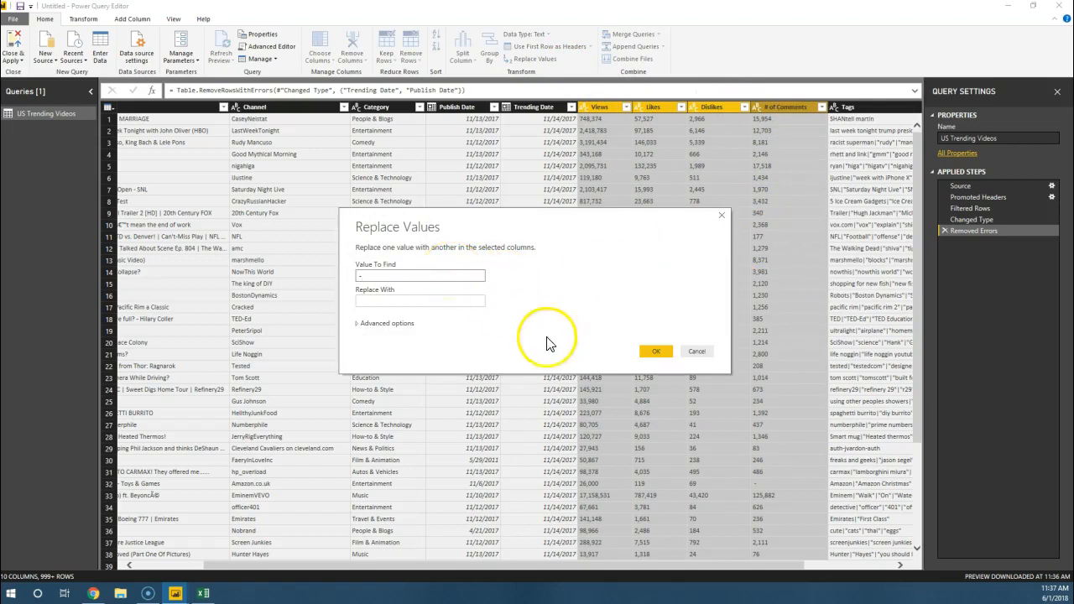
pyautogui.click(375, 276)
pyautogui.click(380, 300)
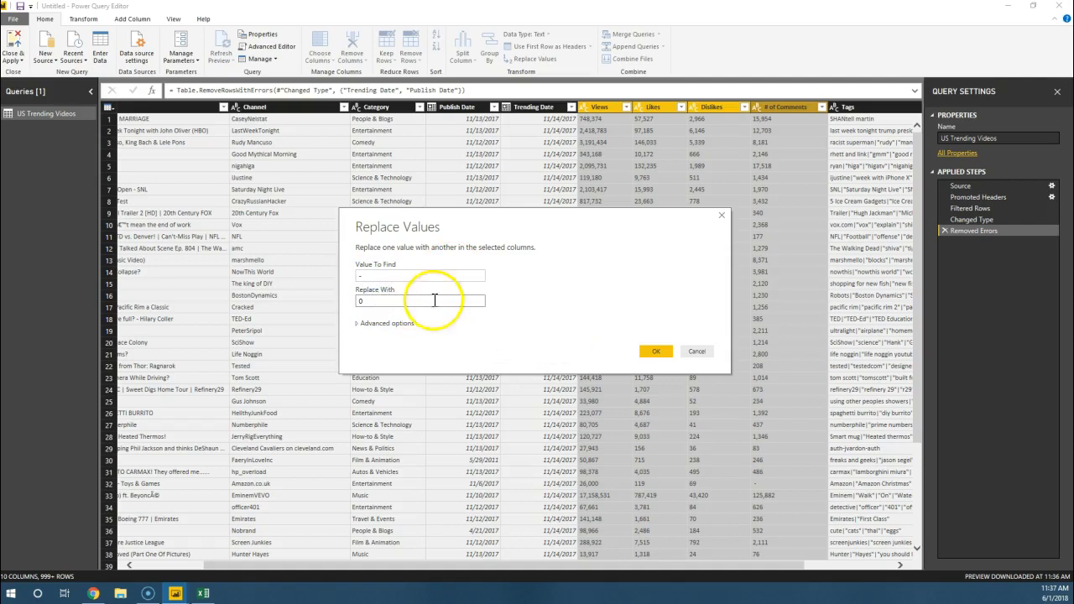
pyautogui.click(662, 354)
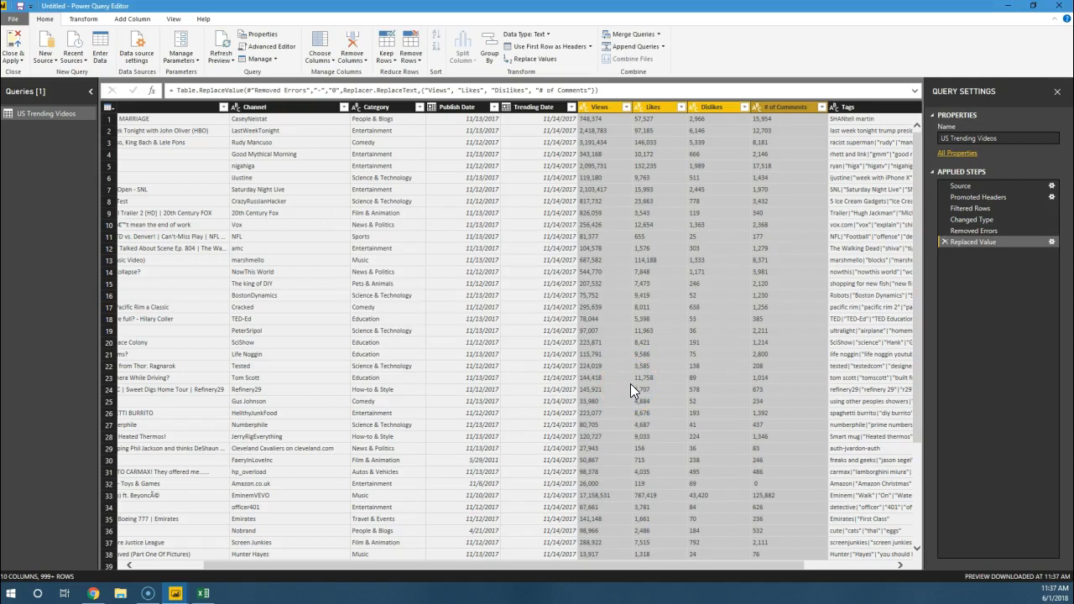
# Step: Set the data type of the # of Comments, Dislikes, Likes and Views columns to Whole Number
pyautogui.click(756, 109)
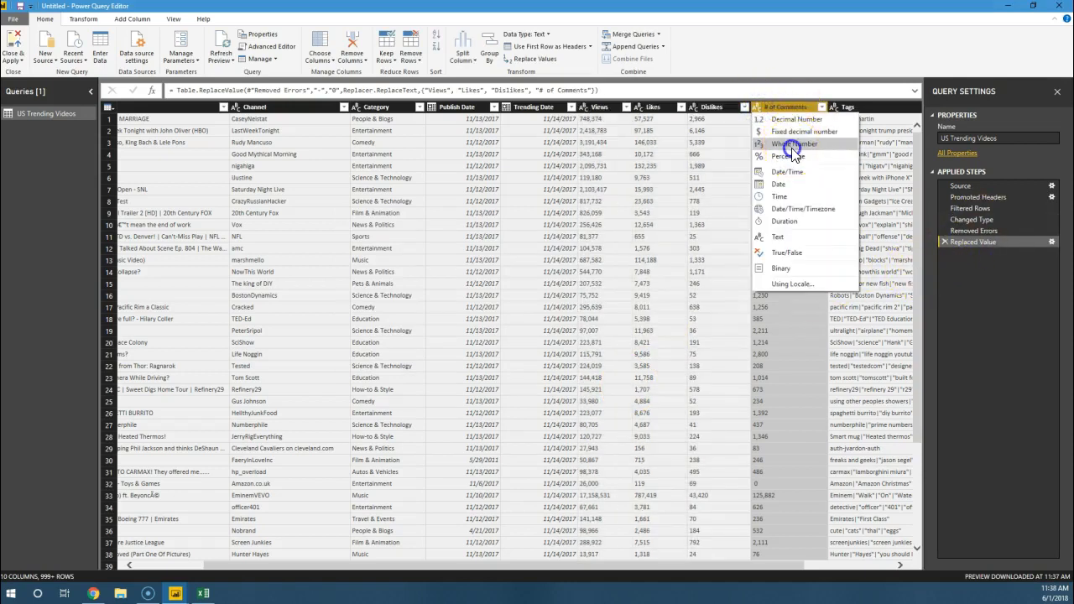
pyautogui.click(789, 147)
pyautogui.click(695, 108)
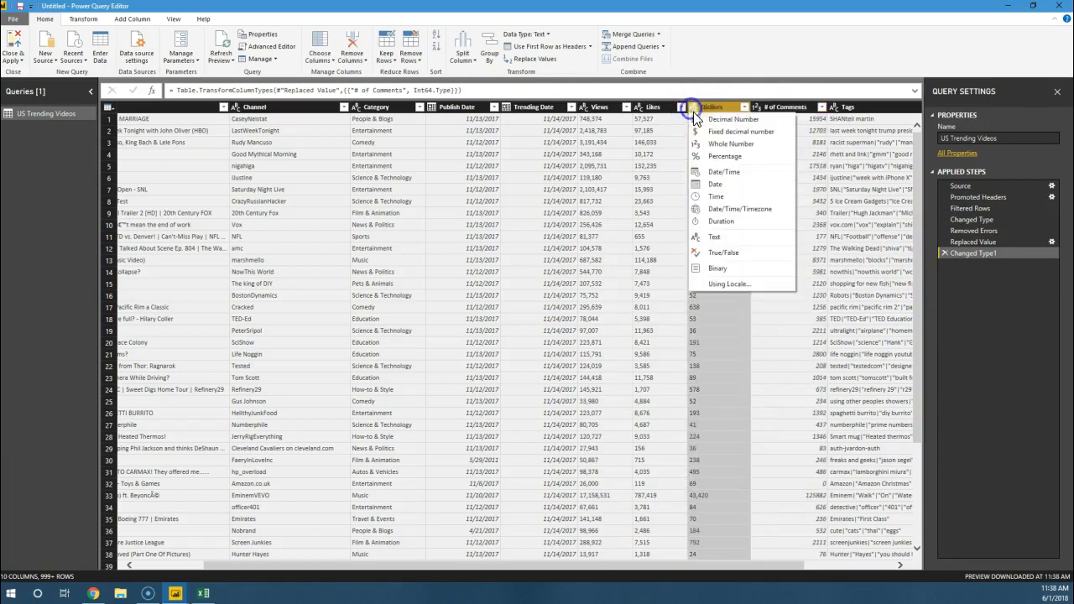
pyautogui.click(719, 146)
pyautogui.click(640, 108)
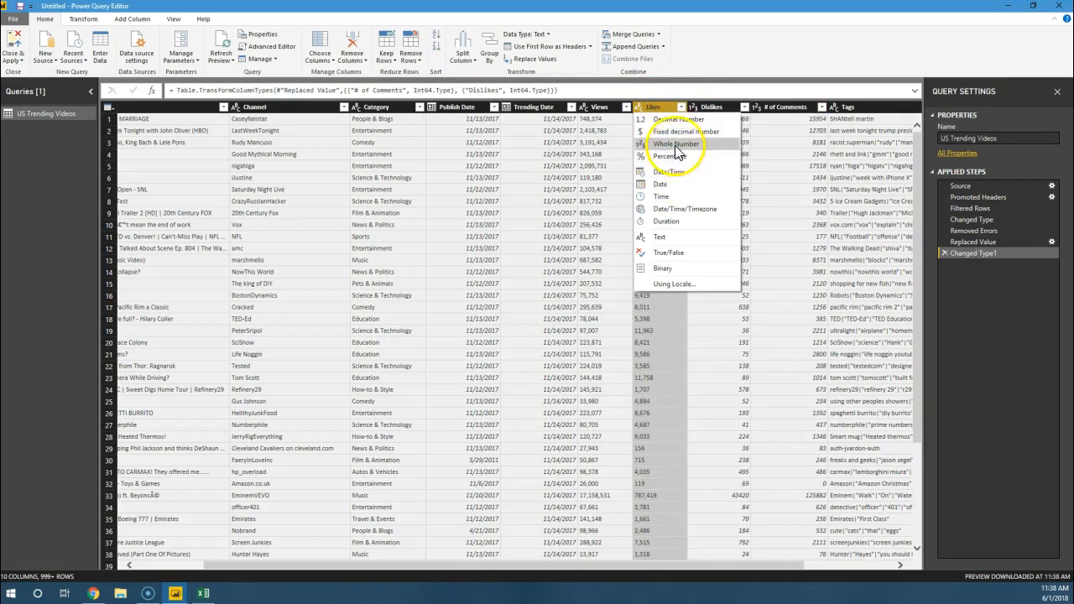
pyautogui.click(676, 143)
pyautogui.click(586, 106)
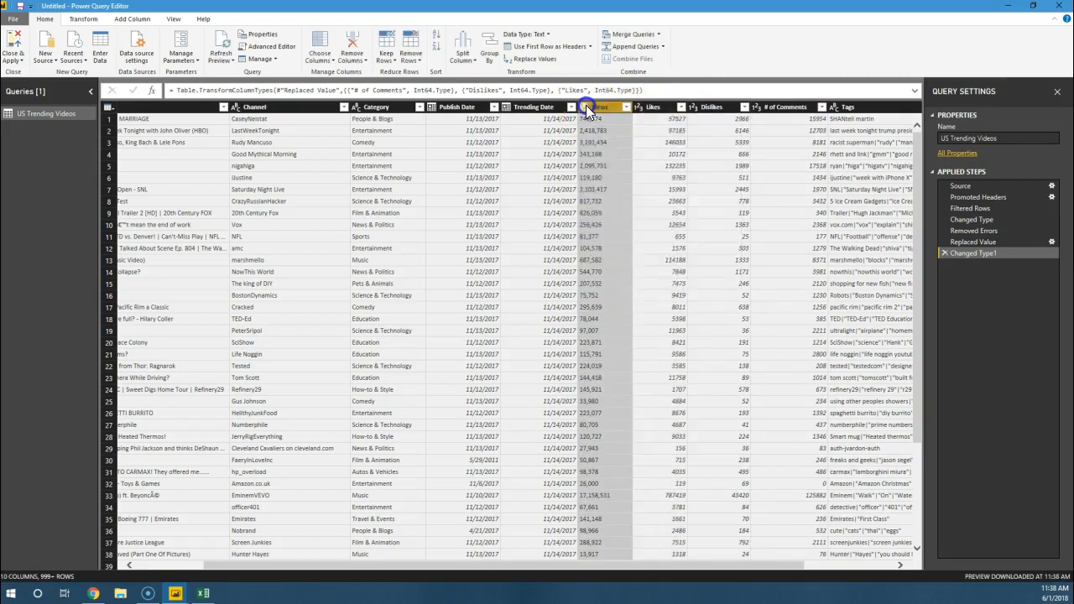
pyautogui.click(613, 144)
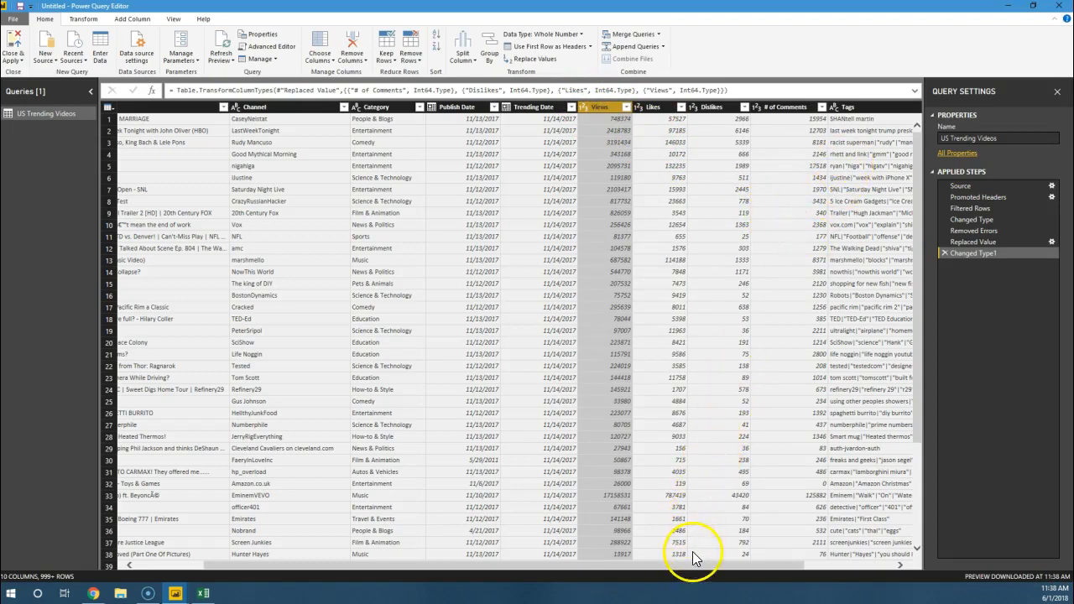
# Step: Apply the Capitalize Each Word transform to the Tags column
pyautogui.moveTo(696, 566); pyautogui.dragTo(873, 531)
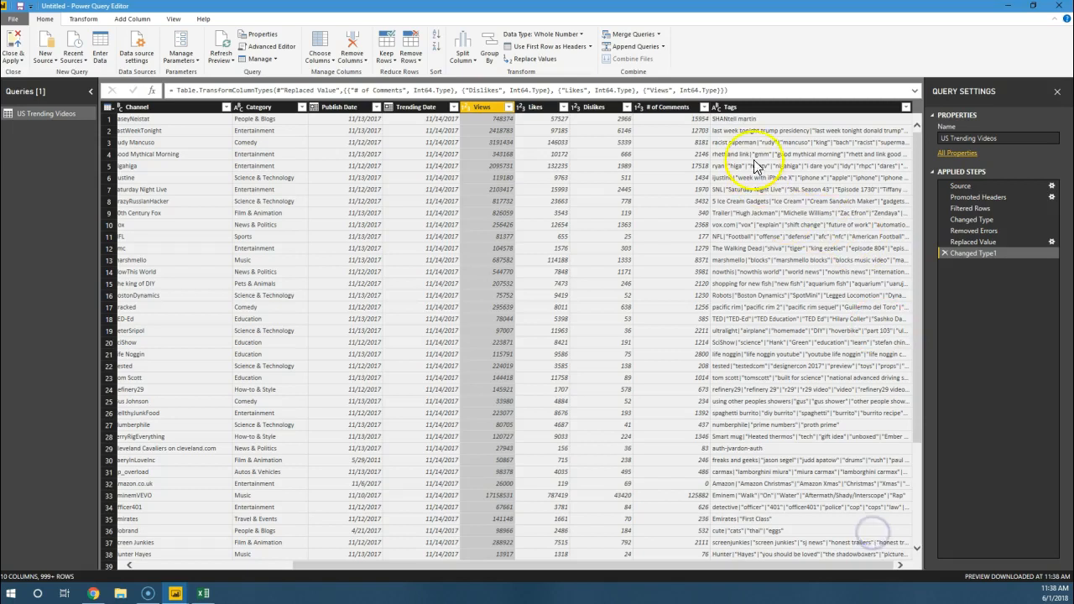
pyautogui.click(779, 106)
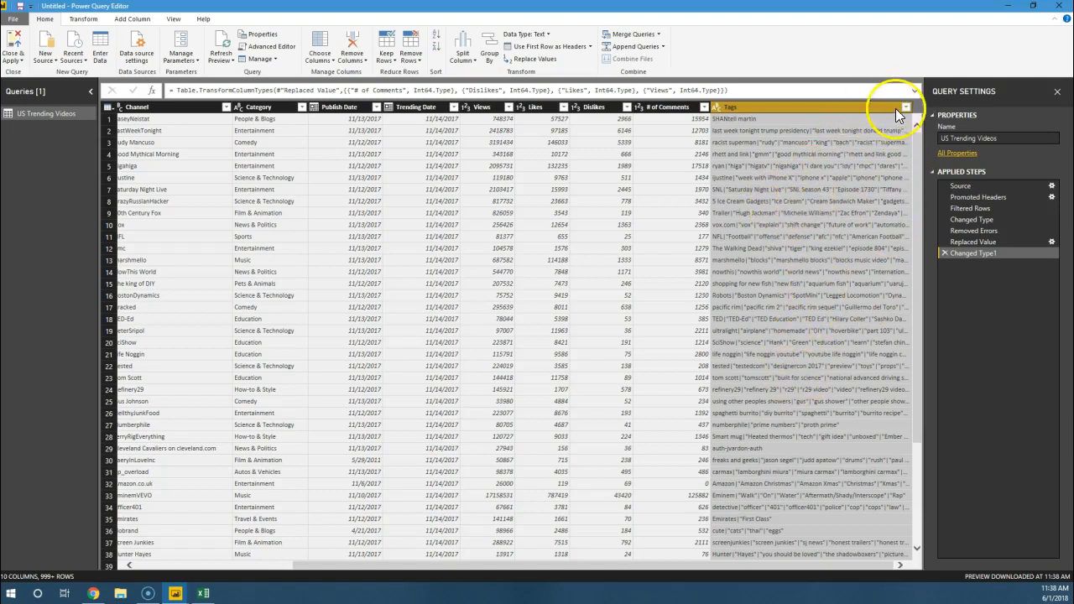
pyautogui.rightClick(773, 106)
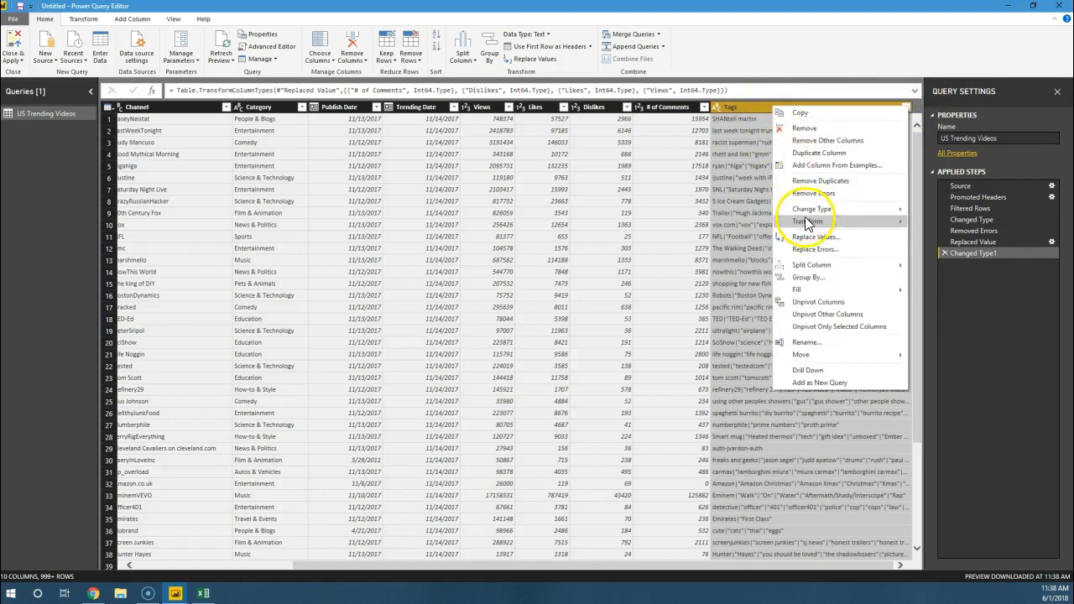
pyautogui.moveTo(807, 222)
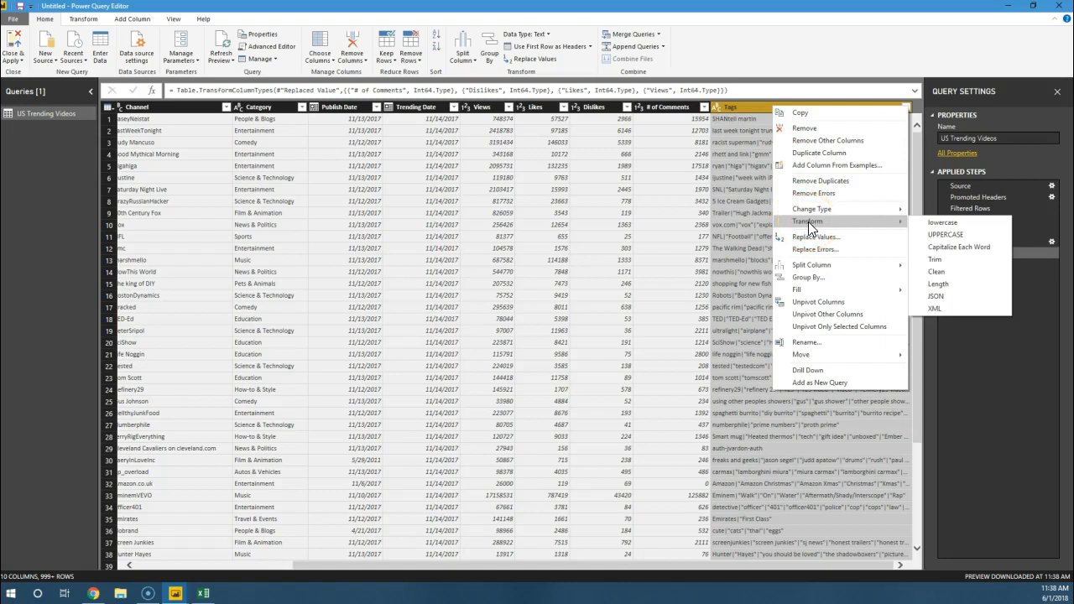
pyautogui.click(930, 250)
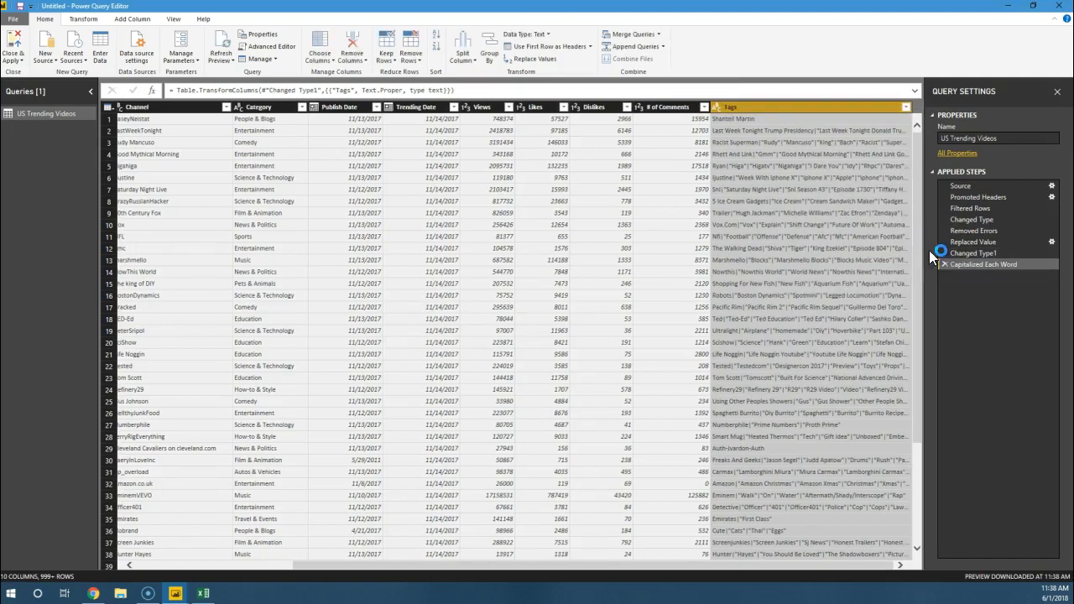
# Step: Apply the Trim transform to the text in the Tags column
pyautogui.rightClick(804, 107)
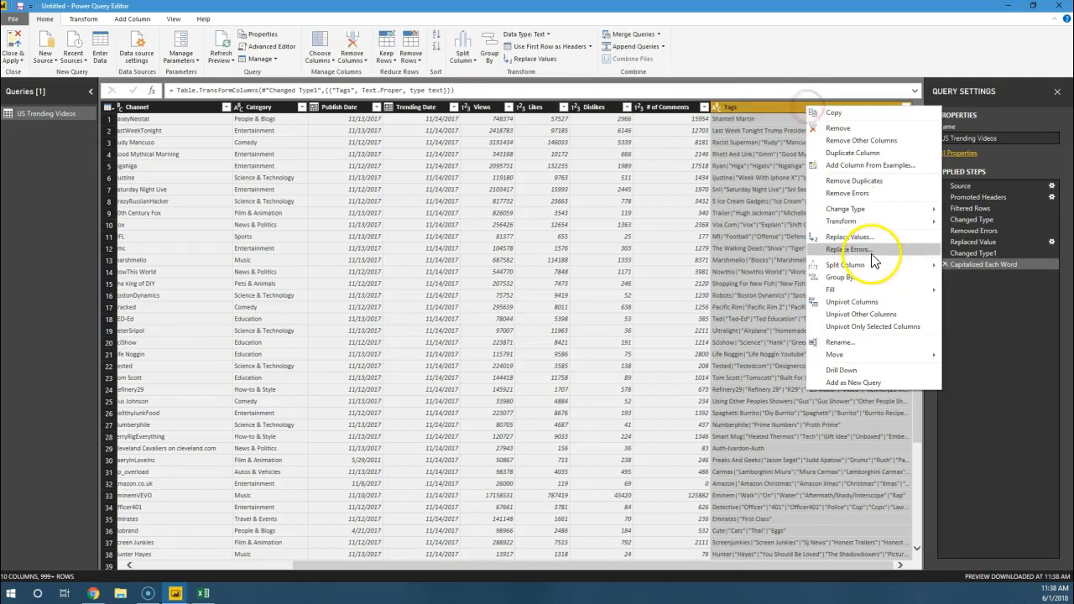
pyautogui.moveTo(886, 218)
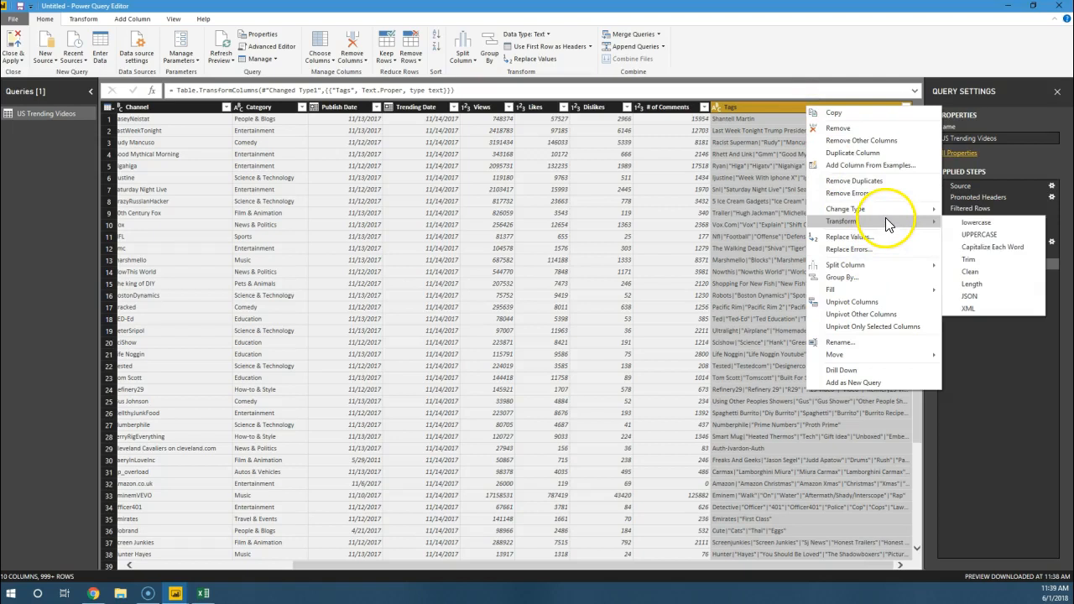
pyautogui.click(974, 260)
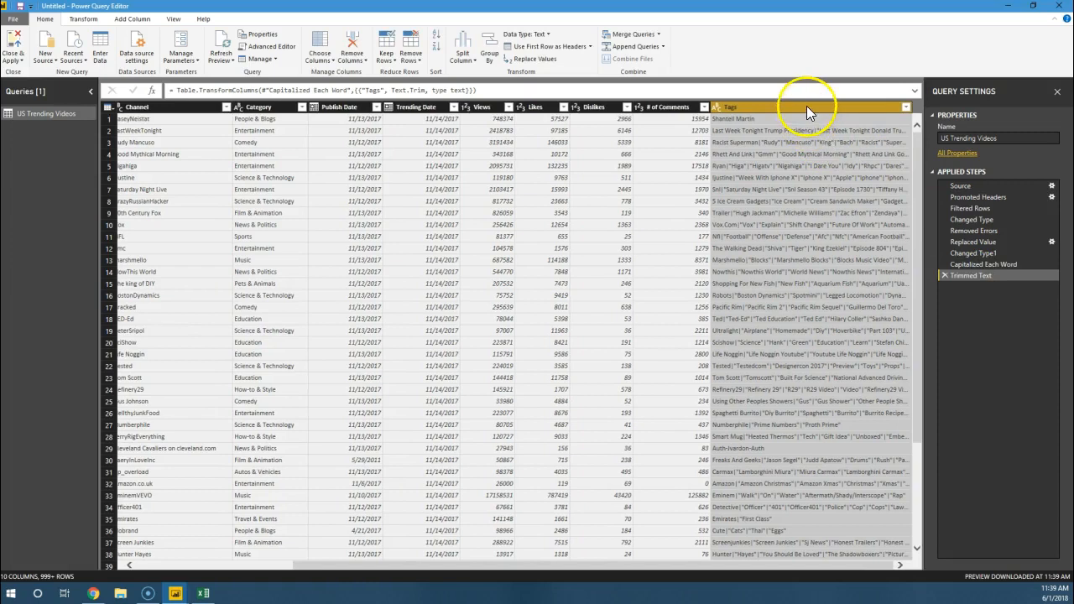
# Step: Apply the Clean transform to the text in the Tags column
pyautogui.rightClick(807, 106)
pyautogui.moveTo(870, 226)
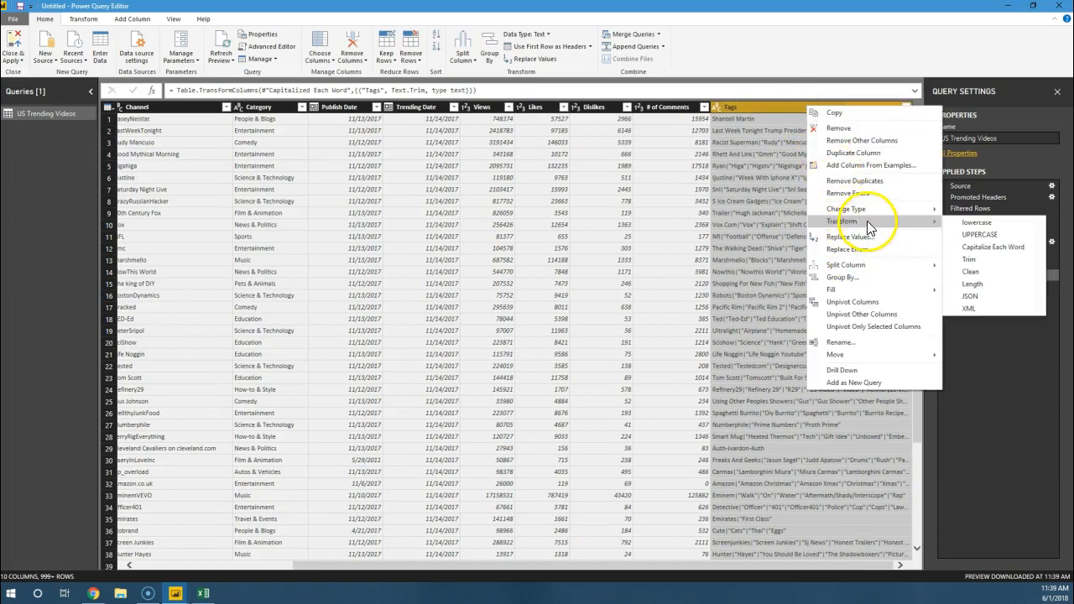
pyautogui.click(973, 272)
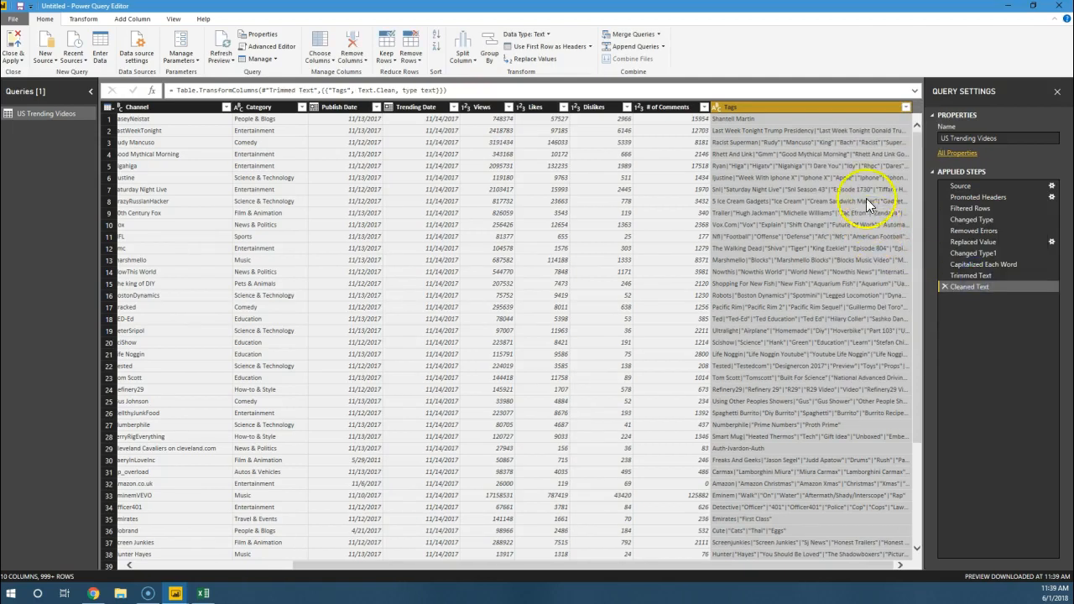
# Step: Apply the Length transform to the Tags column to replace its text with character counts
pyautogui.rightClick(835, 109)
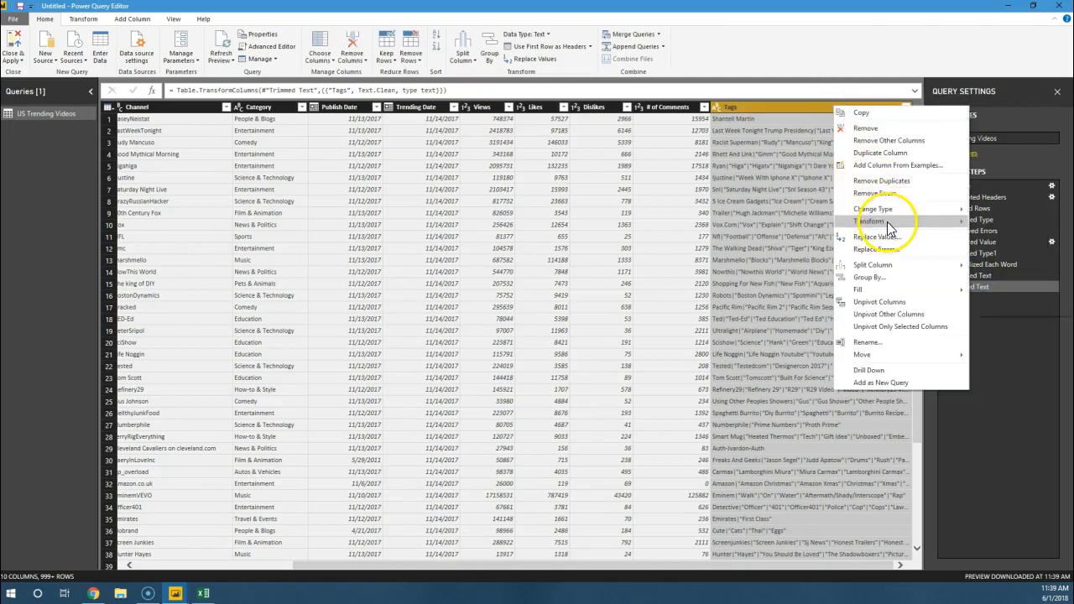
pyautogui.moveTo(915, 221)
pyautogui.click(999, 283)
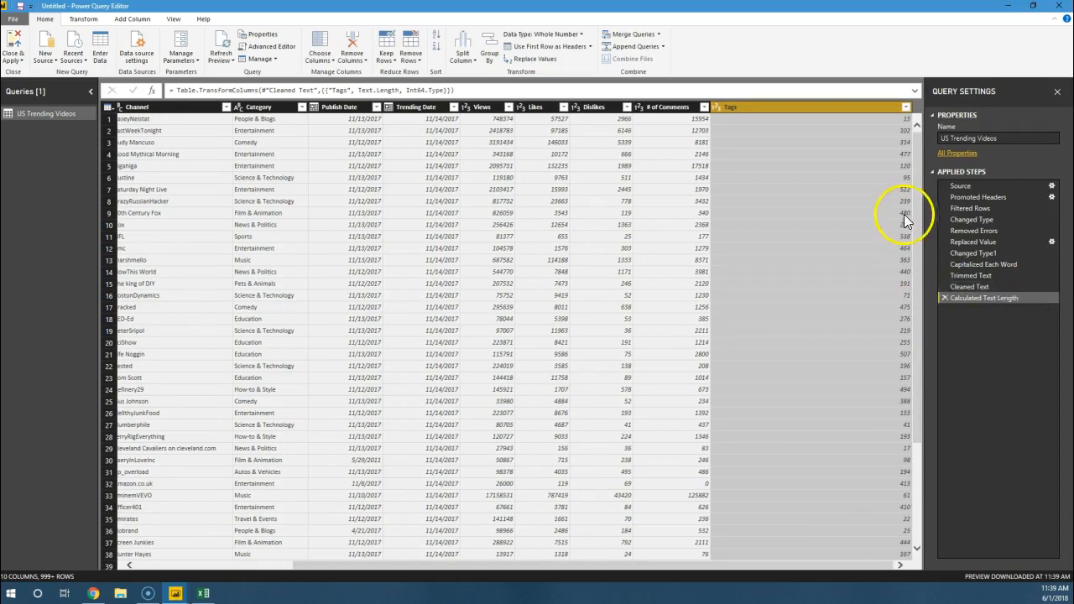
# Step: Review the Tags column at the Capitalized Each Word, Trimmed Text, Cleaned Text and Calculated Text Length steps, including its first row's length value
pyautogui.click(965, 267)
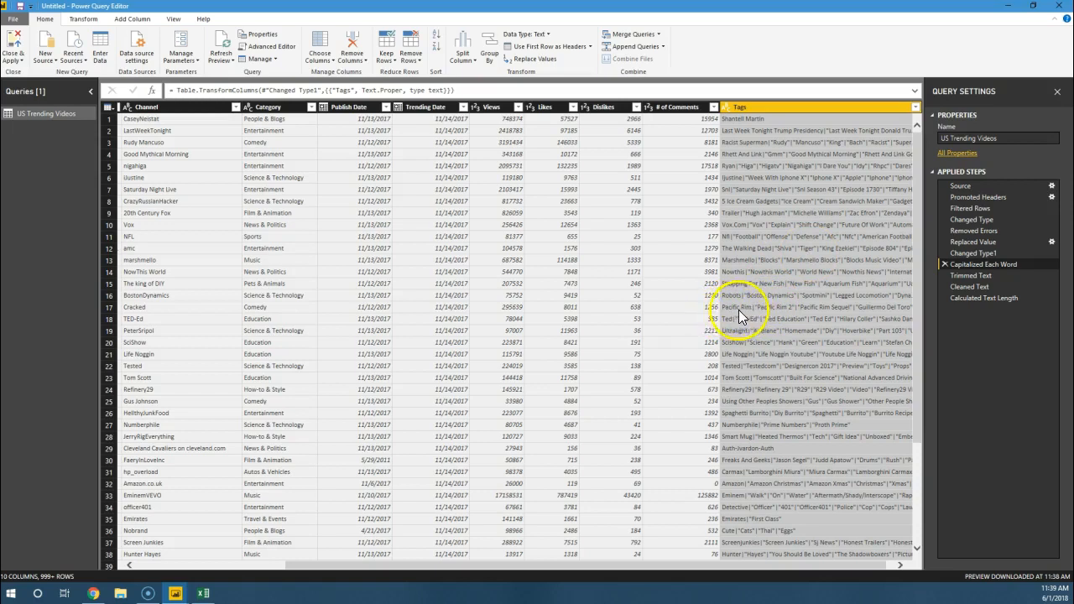
pyautogui.click(973, 276)
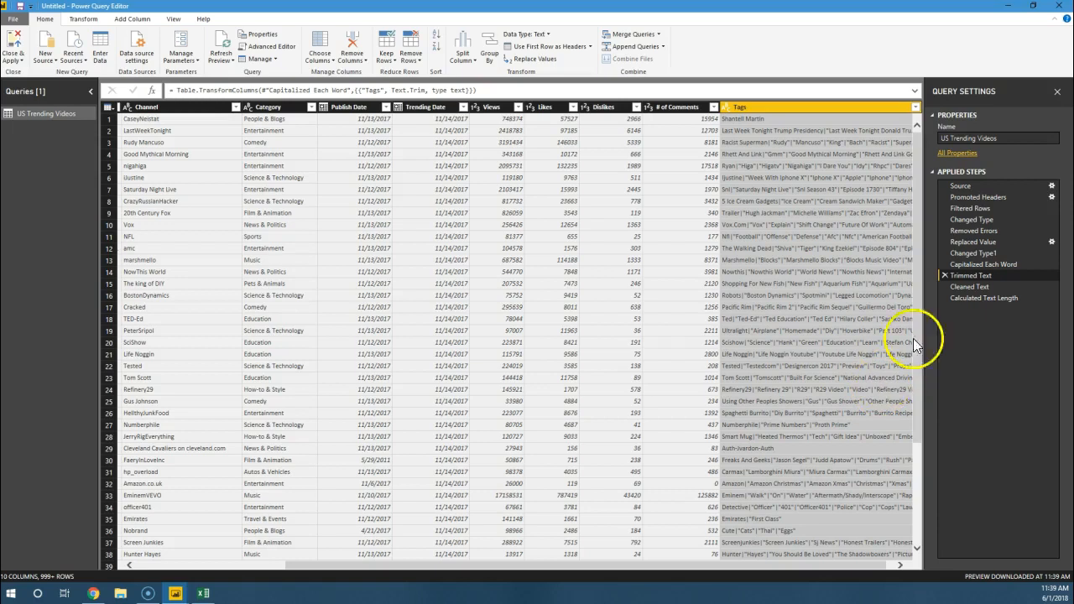
pyautogui.click(956, 289)
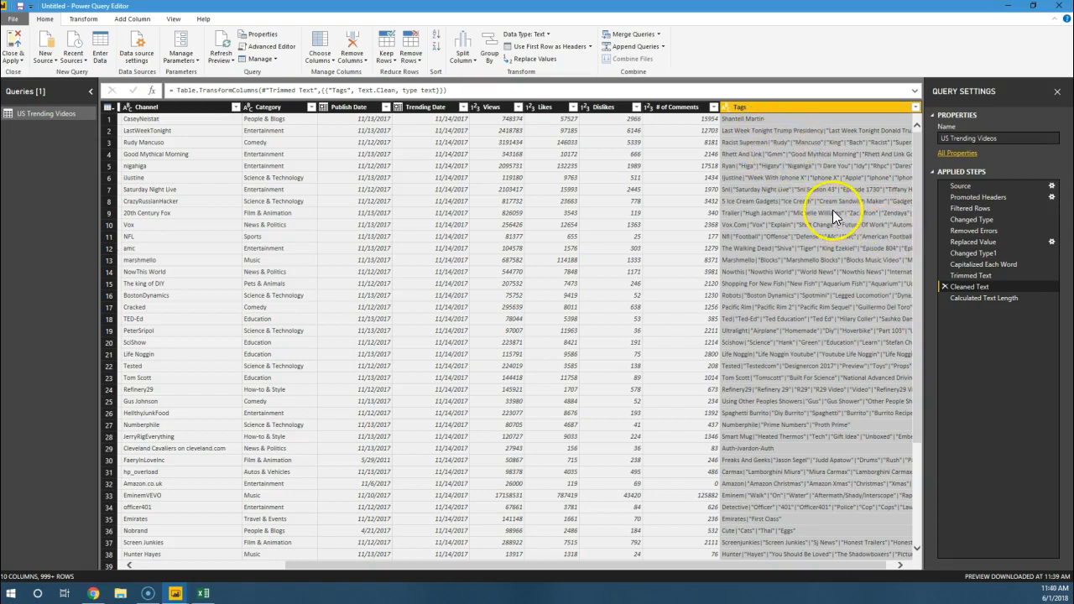
pyautogui.click(952, 298)
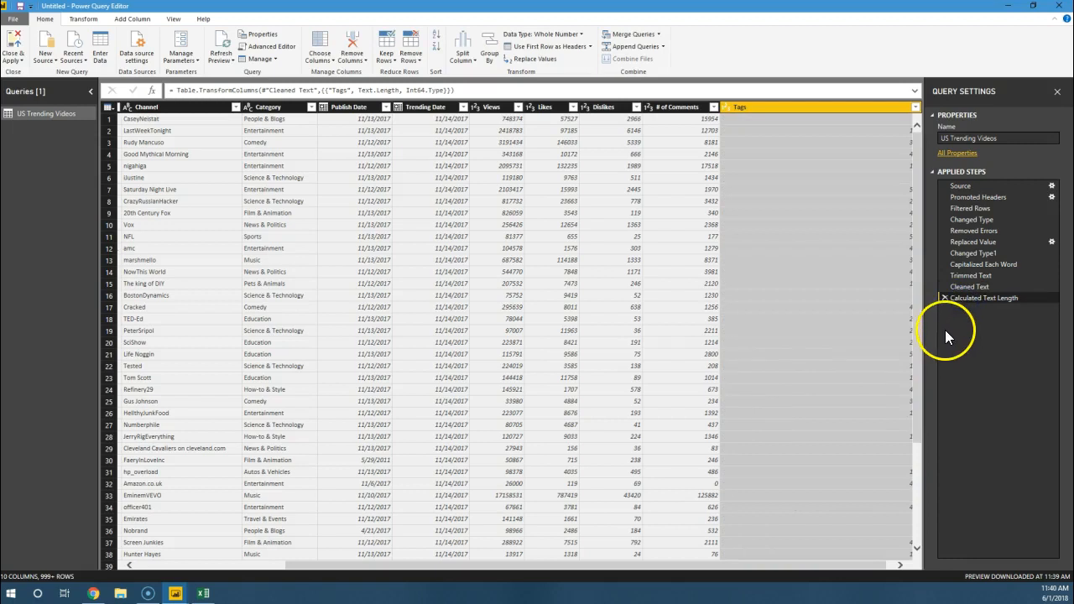
pyautogui.moveTo(868, 567); pyautogui.dragTo(899, 564)
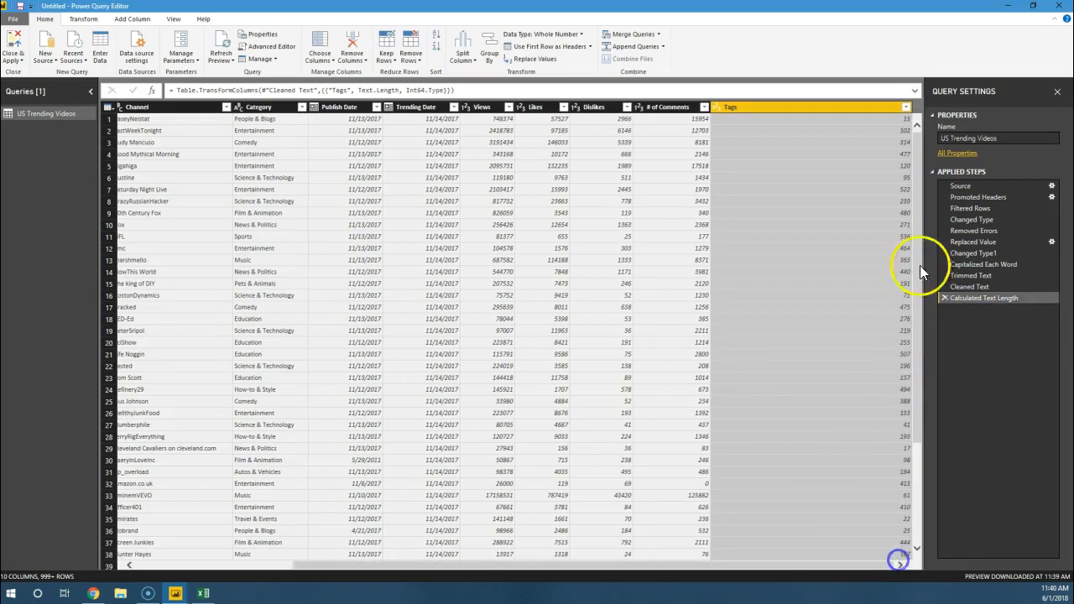
pyautogui.click(897, 119)
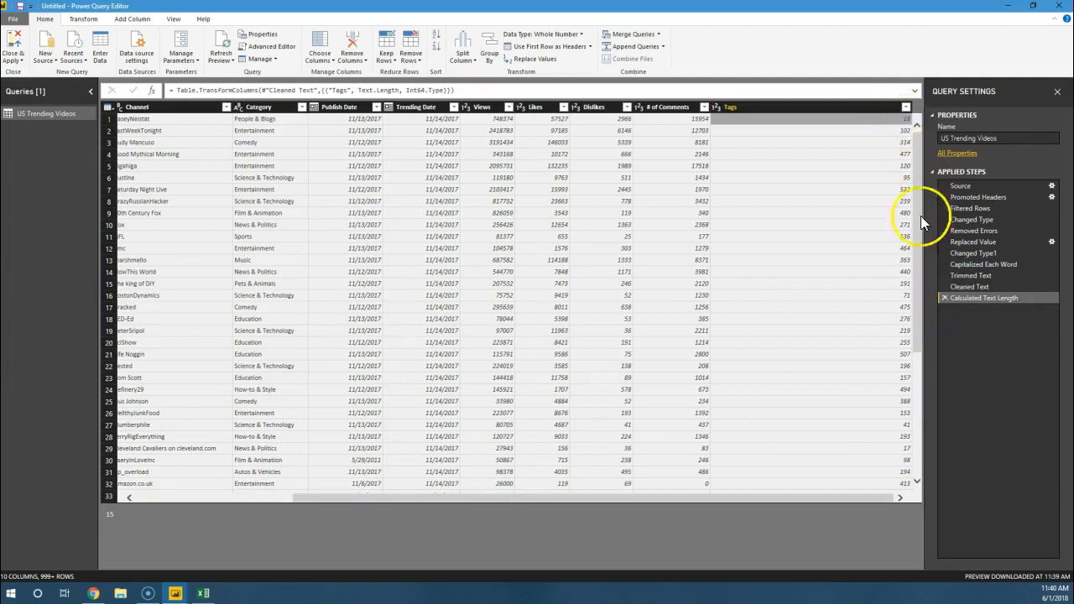
# Step: Delete the Calculated Text Length, Cleaned Text, Trimmed Text and Capitalized Each Word applied steps from the query
pyautogui.click(946, 298)
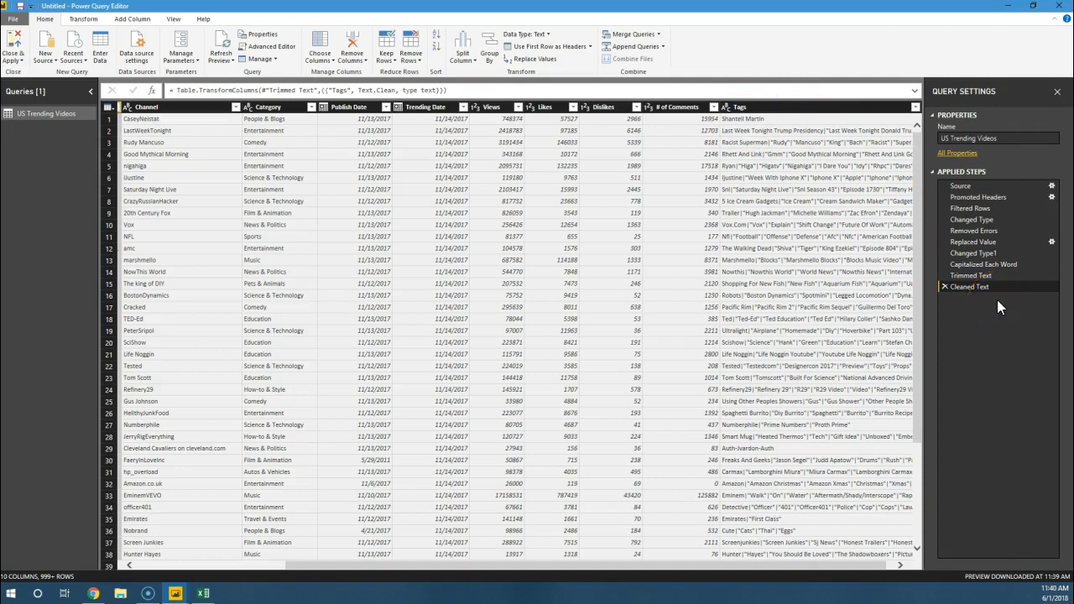
pyautogui.click(946, 288)
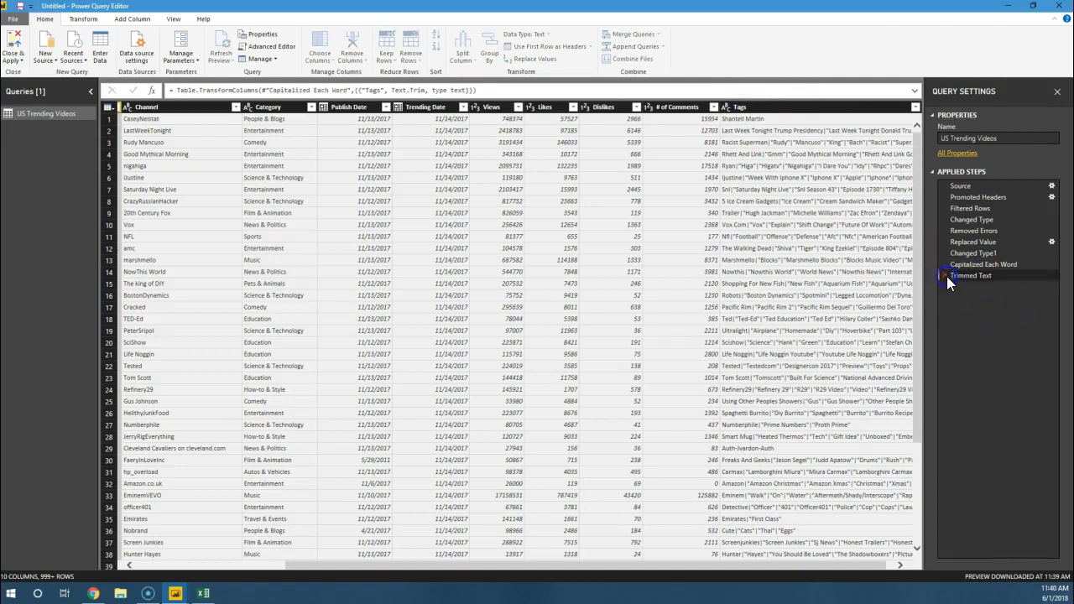
pyautogui.click(946, 276)
pyautogui.click(945, 266)
# Step: Remove the Tags column from the US Trending Videos query
pyautogui.click(814, 110)
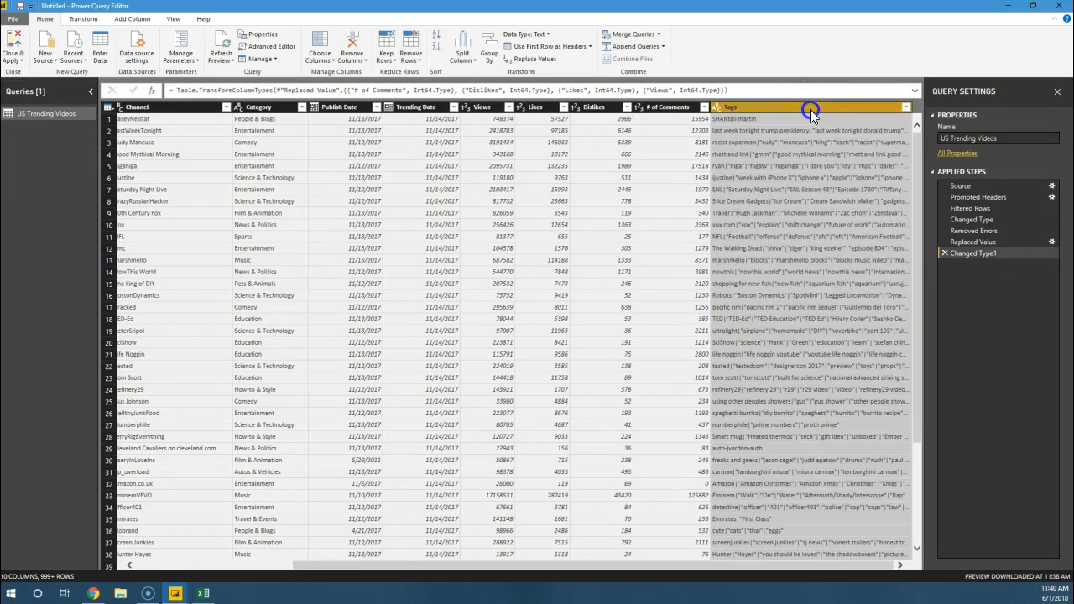
pyautogui.rightClick(812, 110)
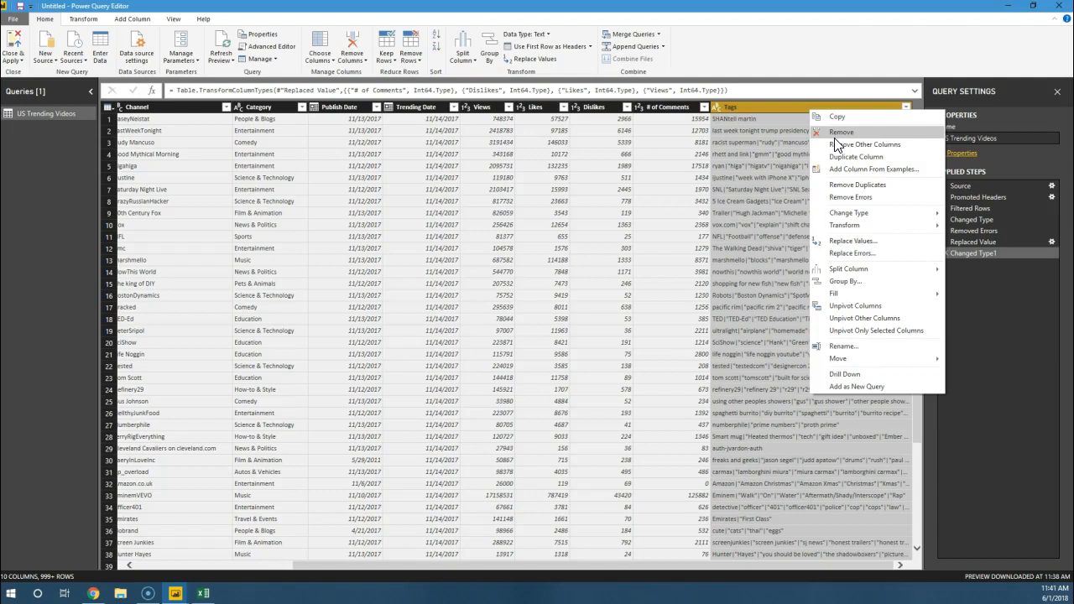
pyautogui.click(835, 136)
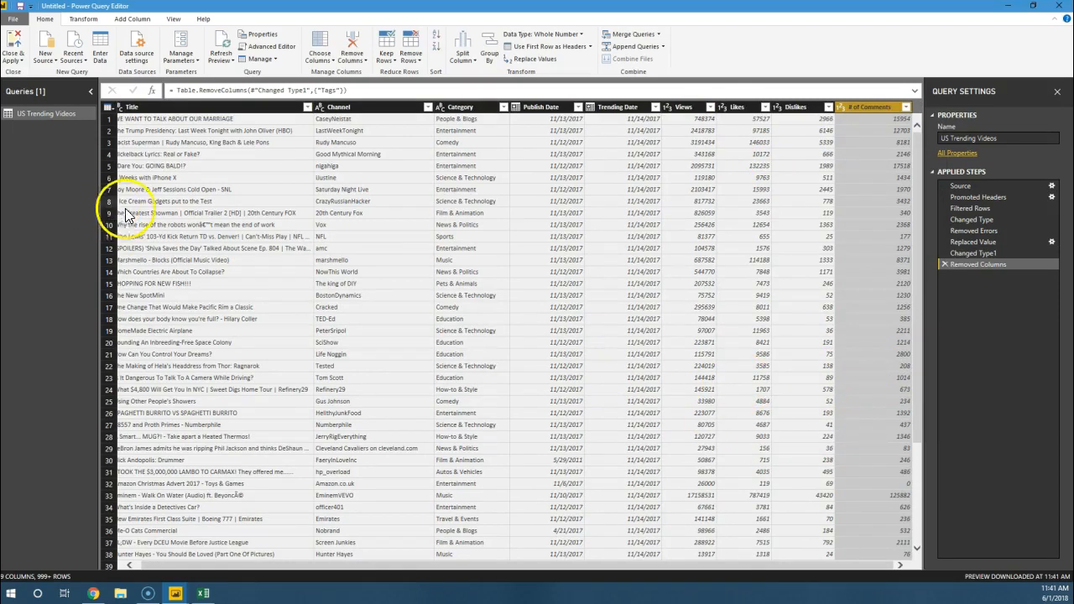
# Step: Close the query editor with its changes applied and examine the date columns of the loaded table in Data view
pyautogui.moveTo(441, 566); pyautogui.dragTo(333, 554)
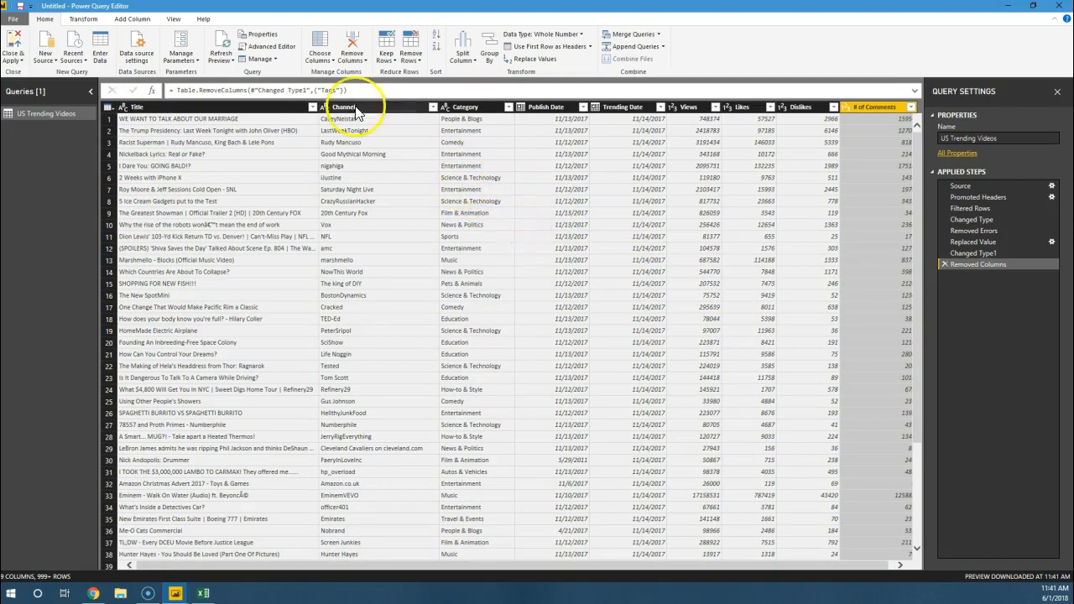
pyautogui.click(11, 42)
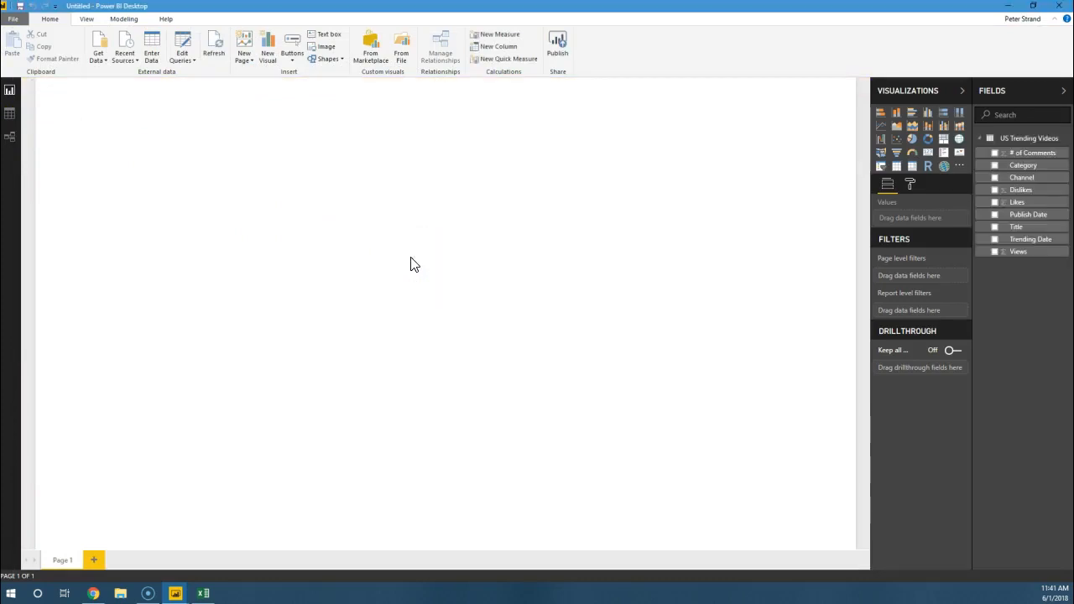
pyautogui.click(9, 114)
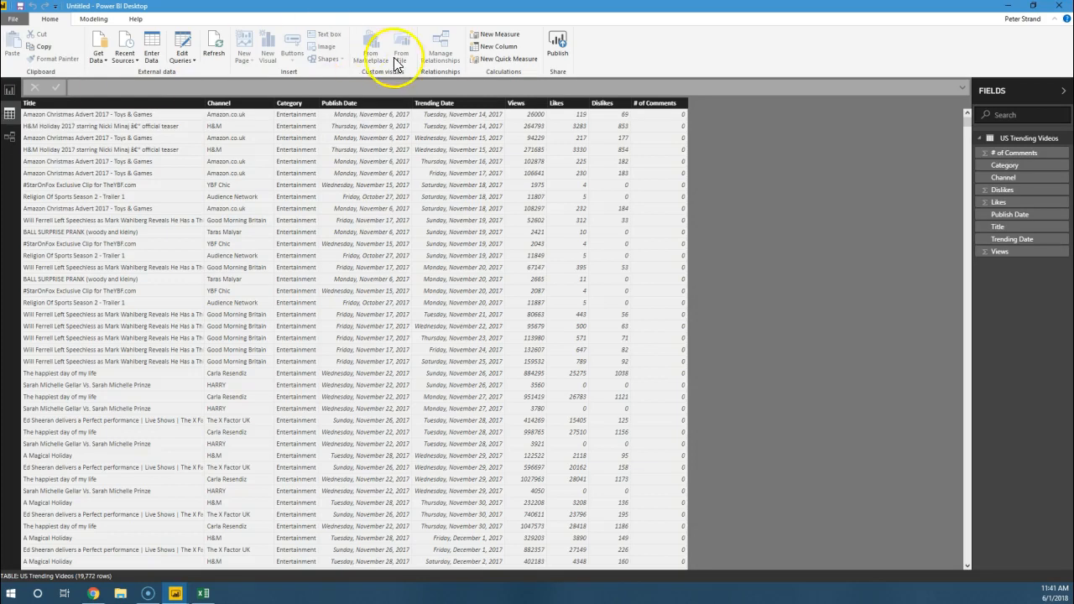
pyautogui.click(355, 102)
pyautogui.click(456, 104)
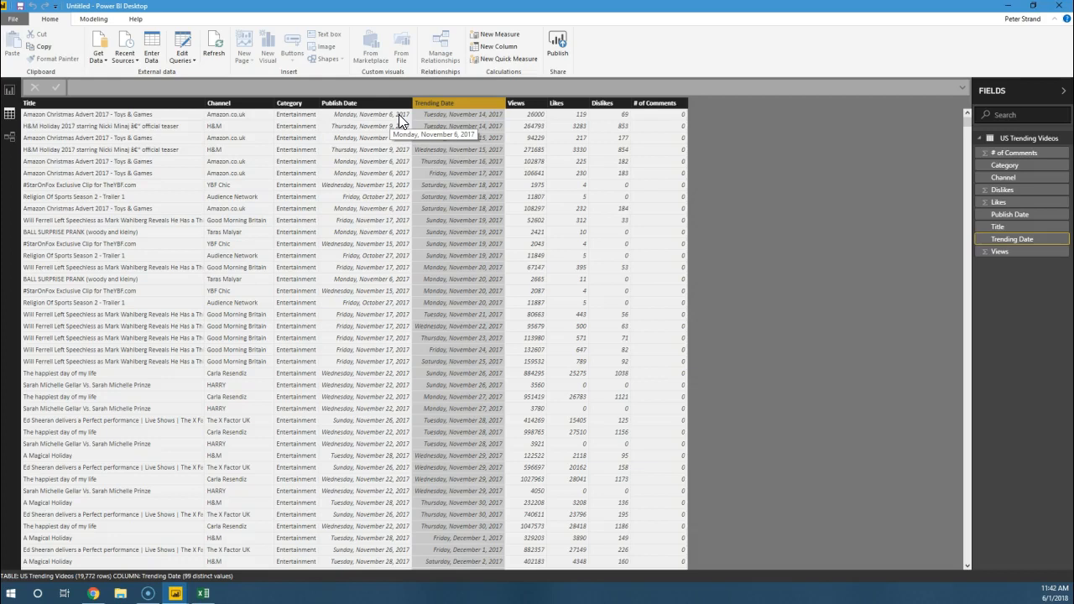
# Step: Format the Views column with a thousands separator
pyautogui.click(531, 105)
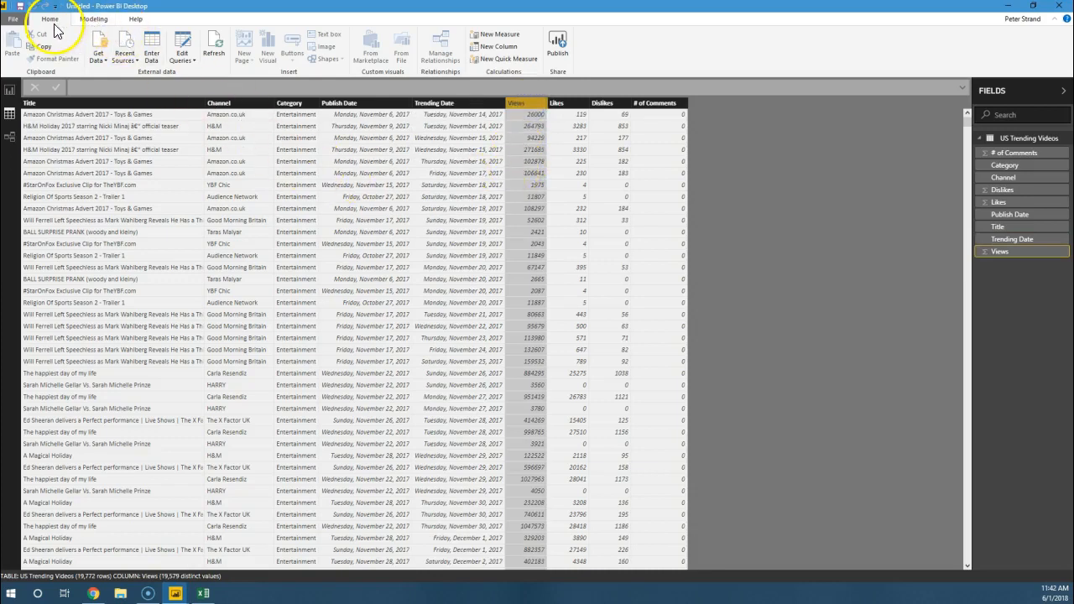
pyautogui.click(93, 20)
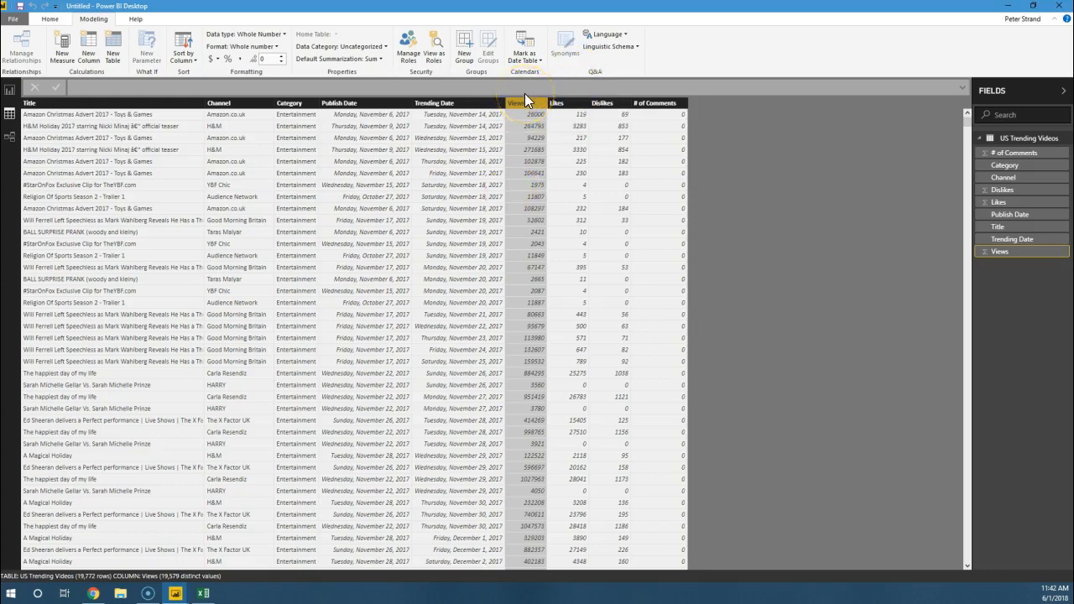
pyautogui.click(564, 102)
pyautogui.click(520, 108)
pyautogui.click(239, 60)
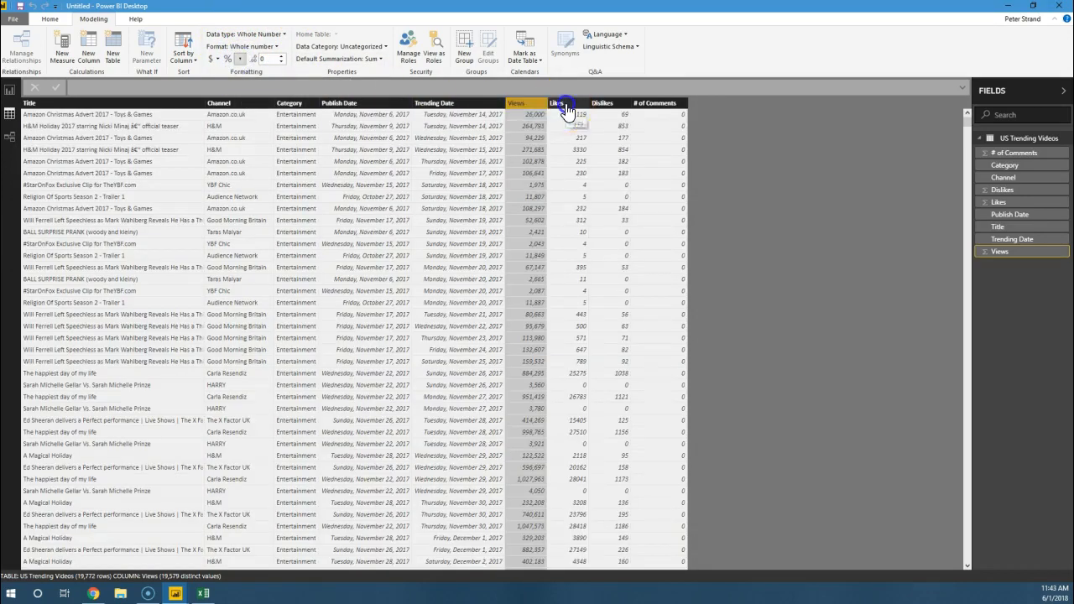
# Step: Add the thousands separator to the Likes, Dislikes and # of Comments columns as well
pyautogui.click(567, 107)
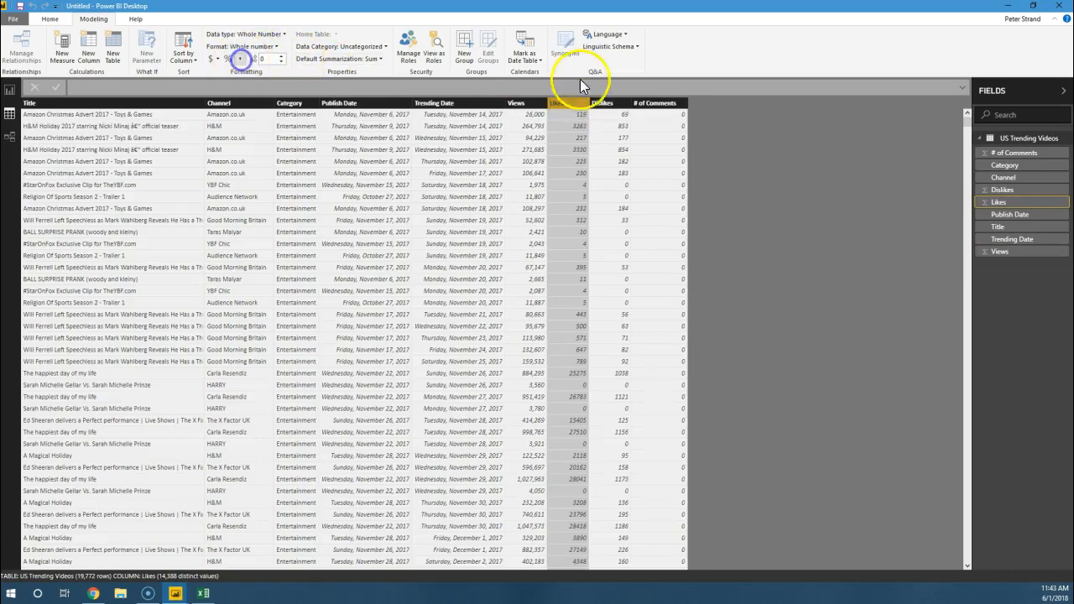
pyautogui.click(602, 104)
pyautogui.click(241, 63)
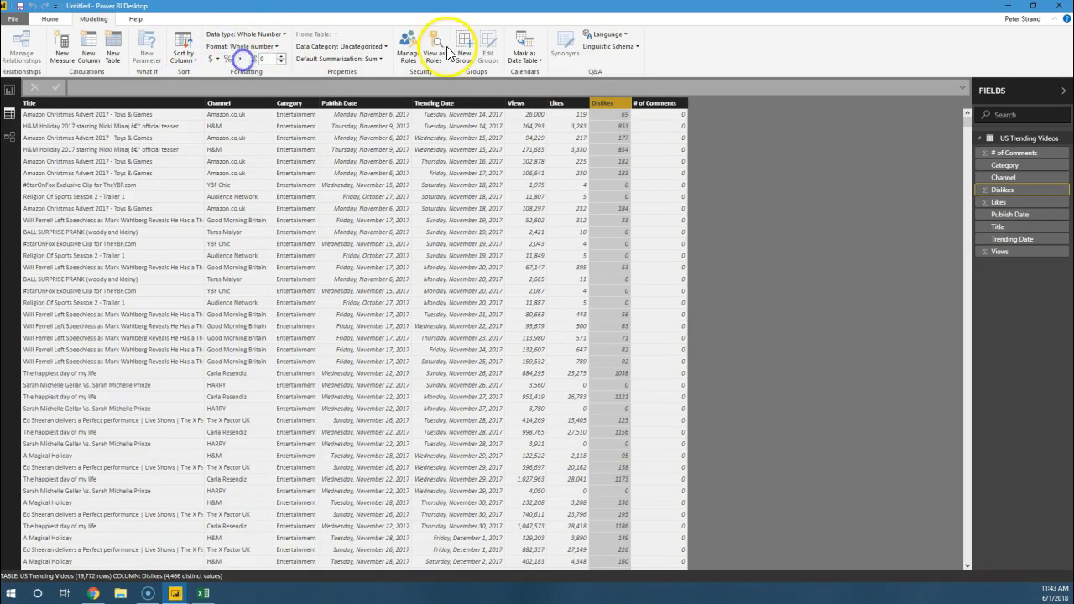
pyautogui.click(673, 104)
pyautogui.click(242, 61)
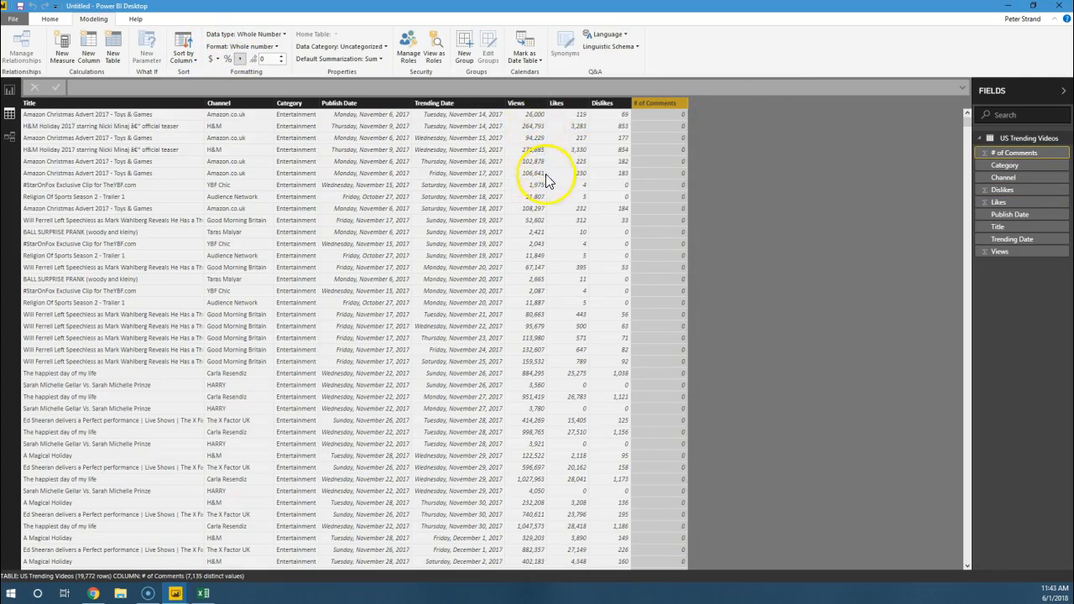
# Step: Try raising the number of decimal places for the # of Comments column and return it to 0
pyautogui.click(282, 57)
pyautogui.click(282, 56)
pyautogui.click(282, 62)
pyautogui.click(282, 62)
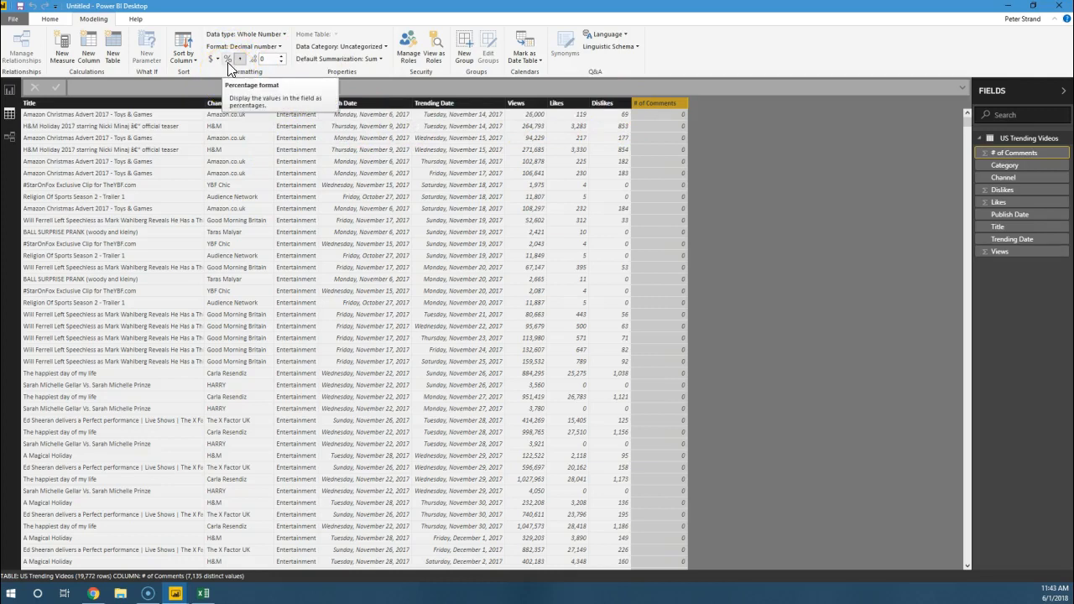
# Step: Check the default summarization options for the # of Comments column without changing the setting
pyautogui.click(340, 59)
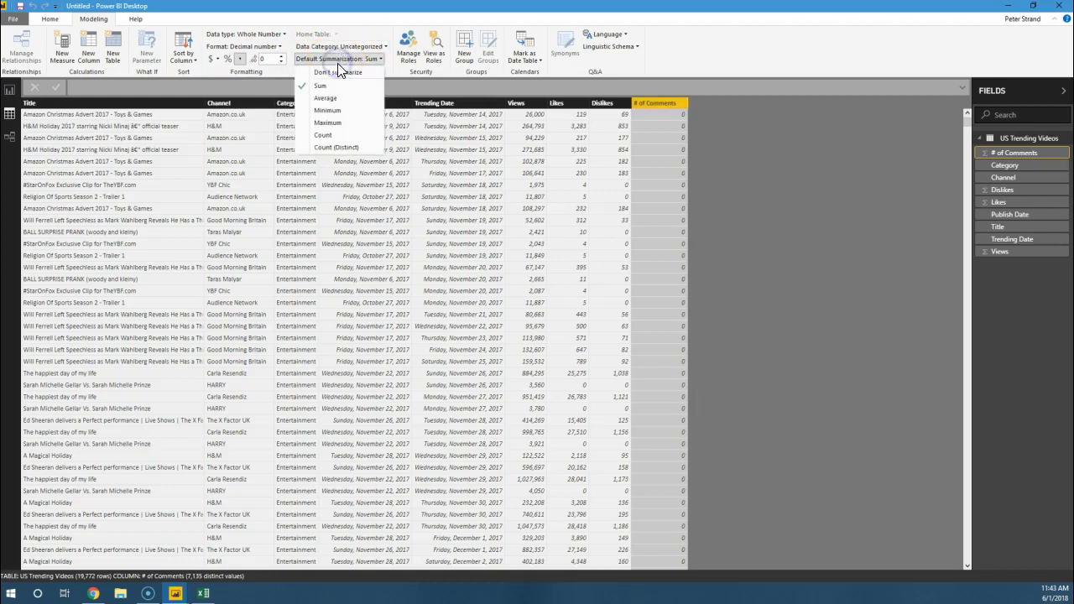
pyautogui.click(341, 58)
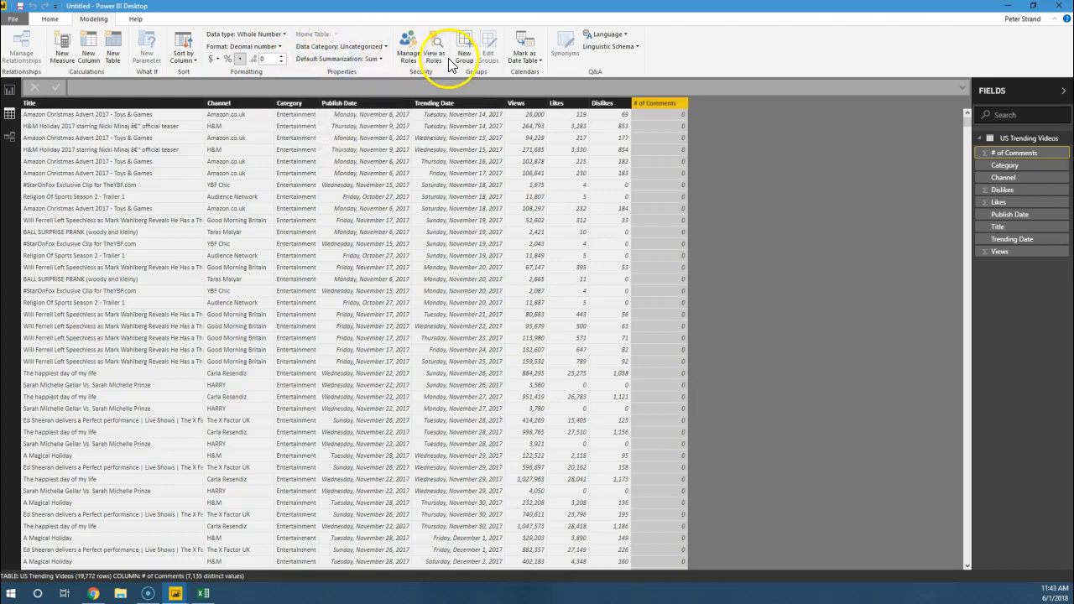